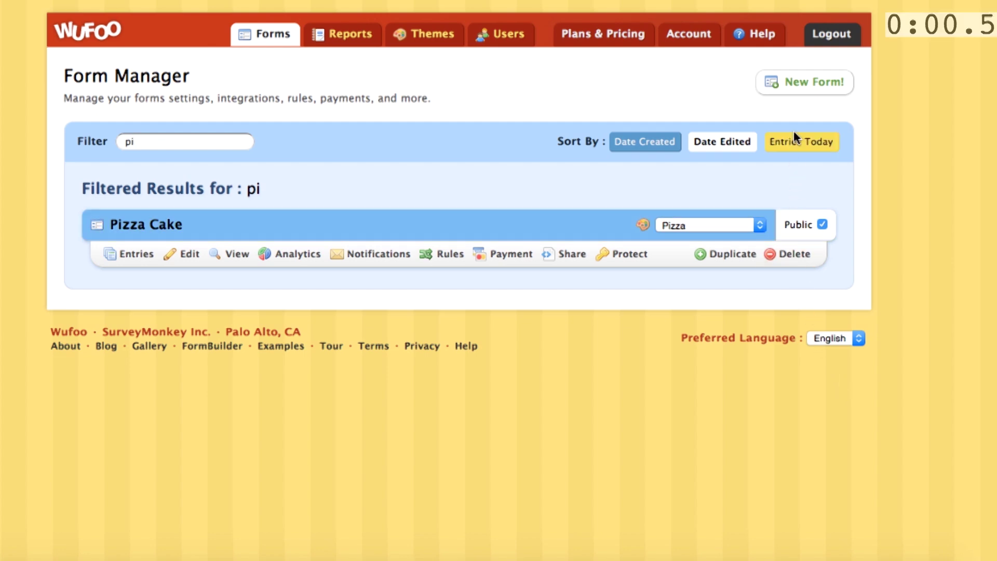
# Step: Create a new form titled 'Charity Donation Form' and clear its default description
pyautogui.click(793, 84)
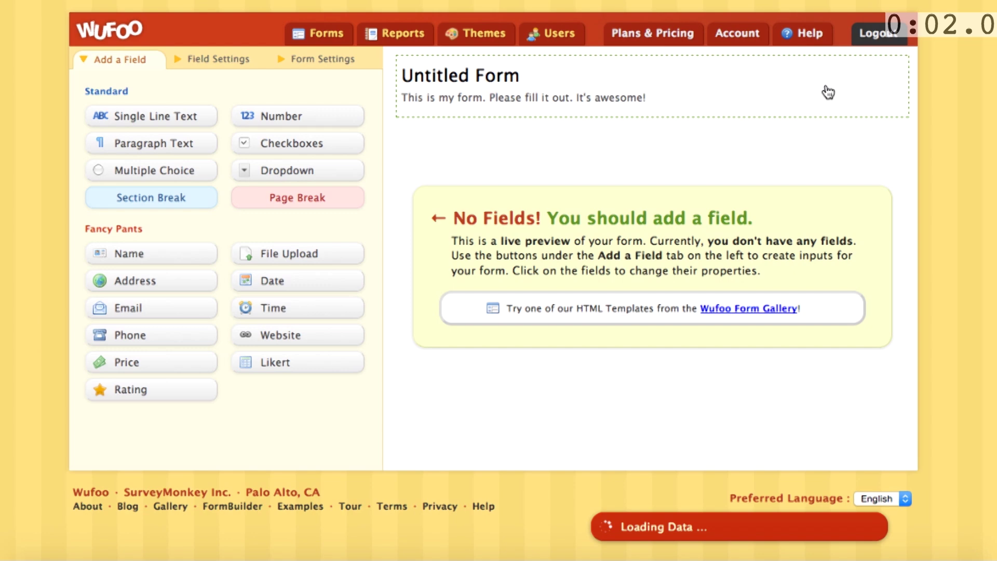
pyautogui.click(552, 95)
pyautogui.tripleClick(246, 91)
pyautogui.write('C')
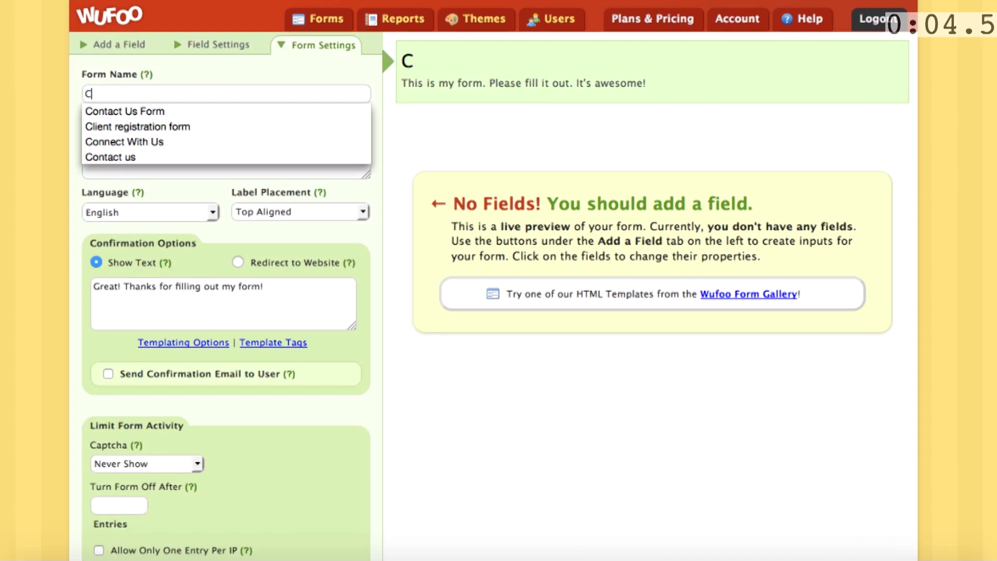
pyautogui.write('harity Donation Form')
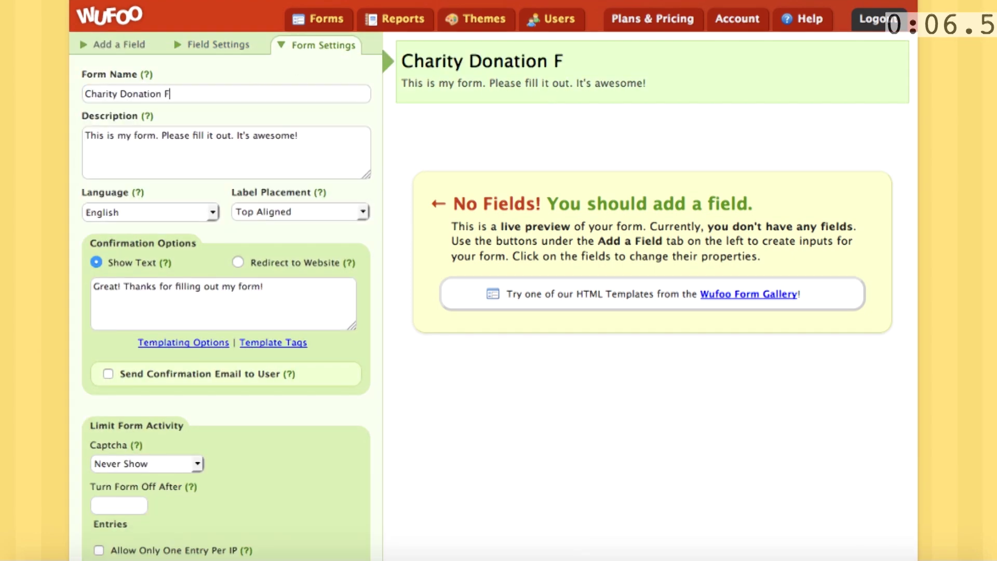
pyautogui.tripleClick(216, 139)
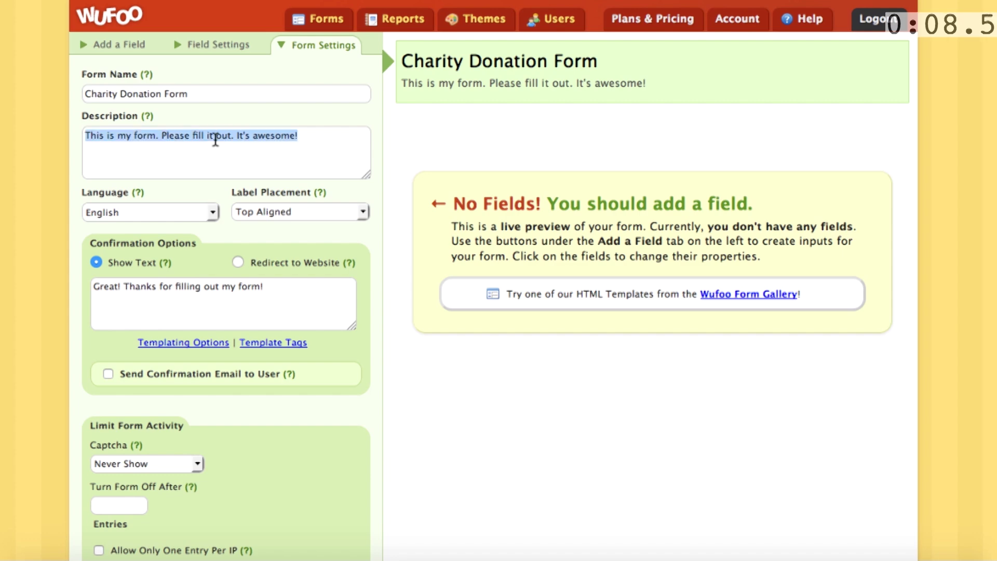
pyautogui.press('BackSpace')
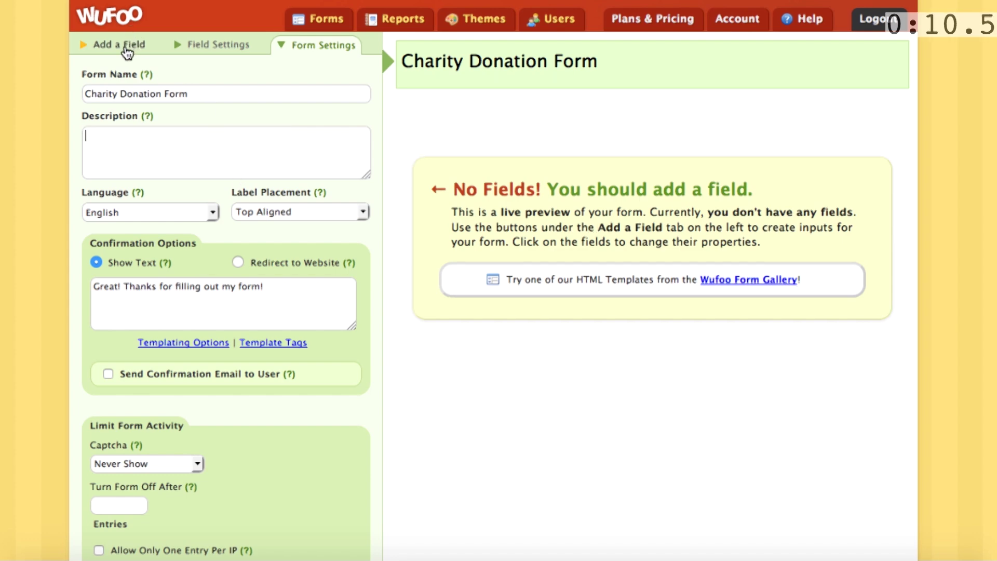
pyautogui.click(125, 46)
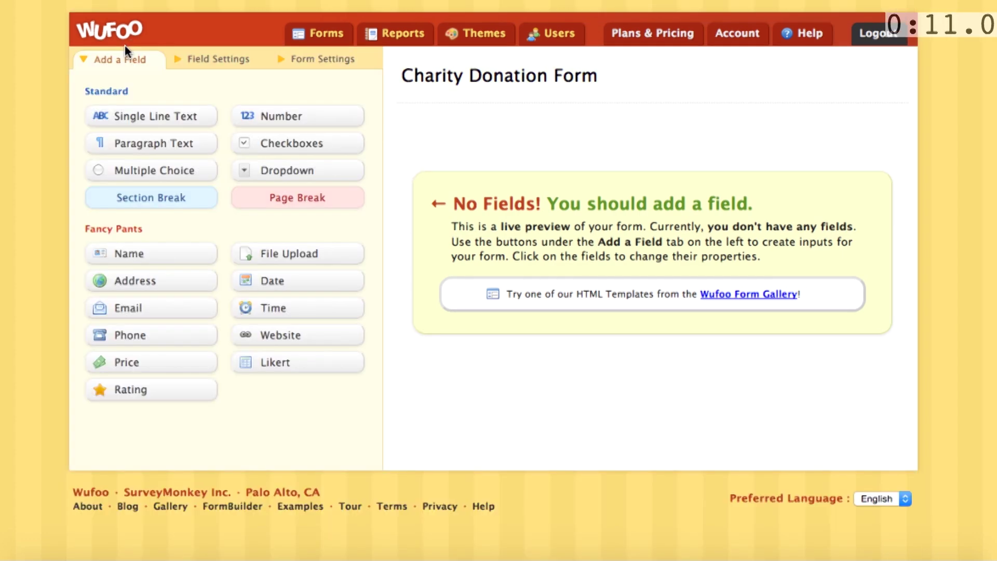
# Step: Add Name, Email, Address, Multiple Choice and Checkboxes fields to the form
pyautogui.click(165, 256)
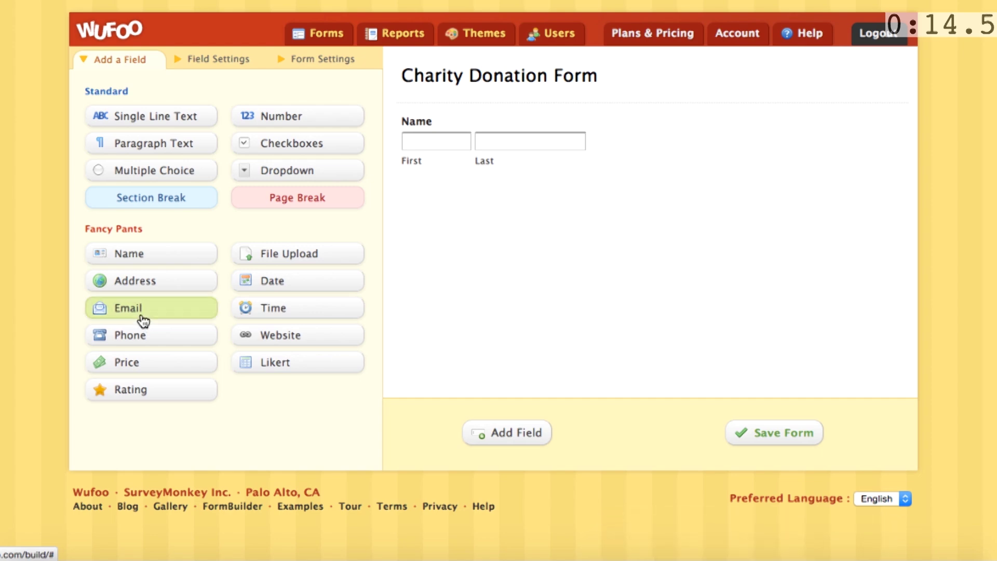
pyautogui.click(141, 319)
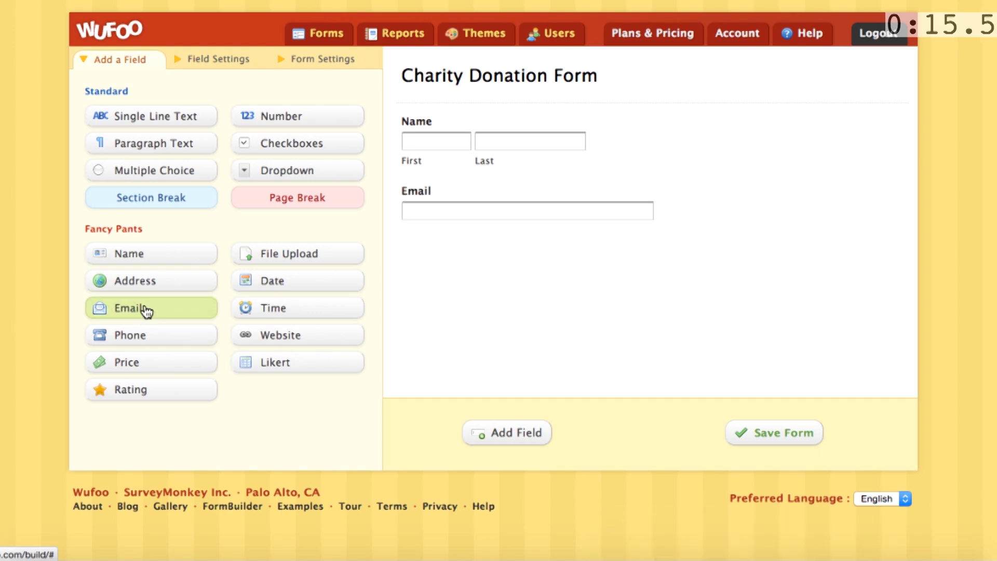
pyautogui.click(161, 289)
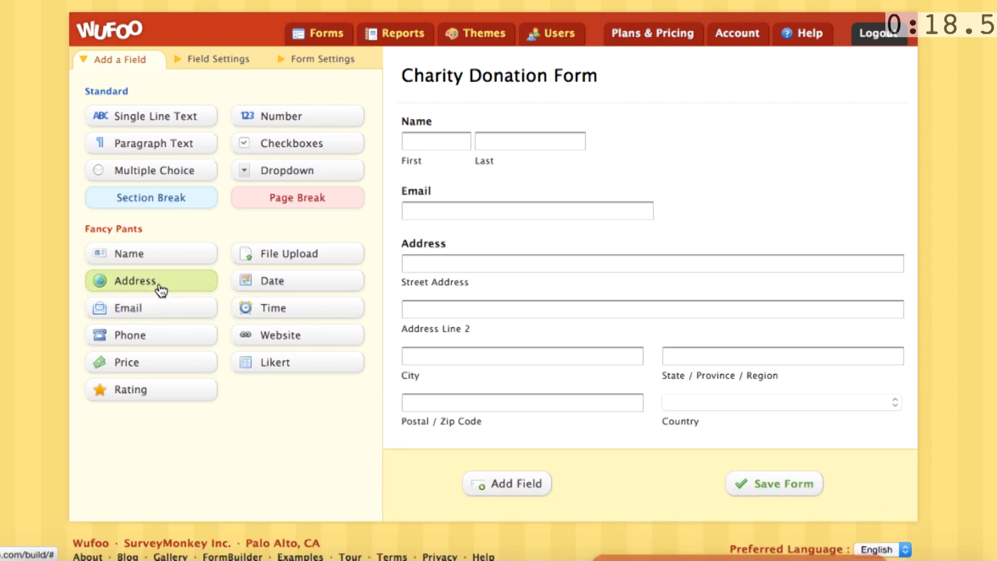
pyautogui.click(165, 181)
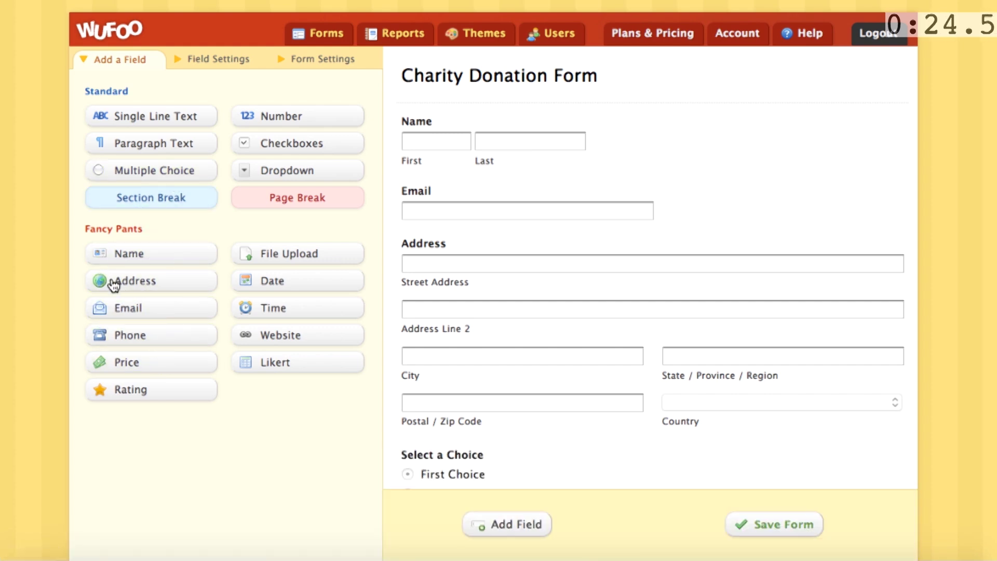
pyautogui.click(273, 151)
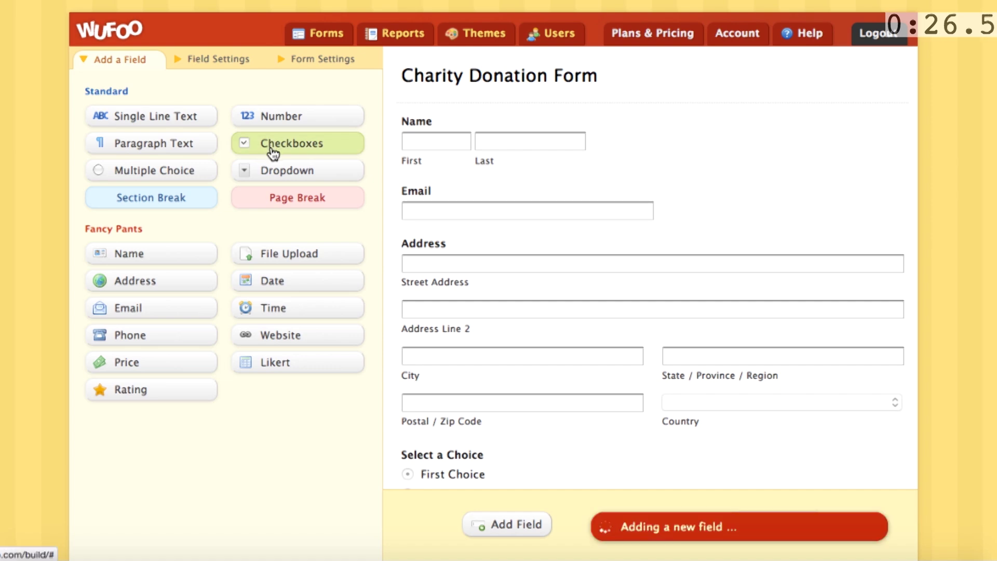
pyautogui.click(581, 150)
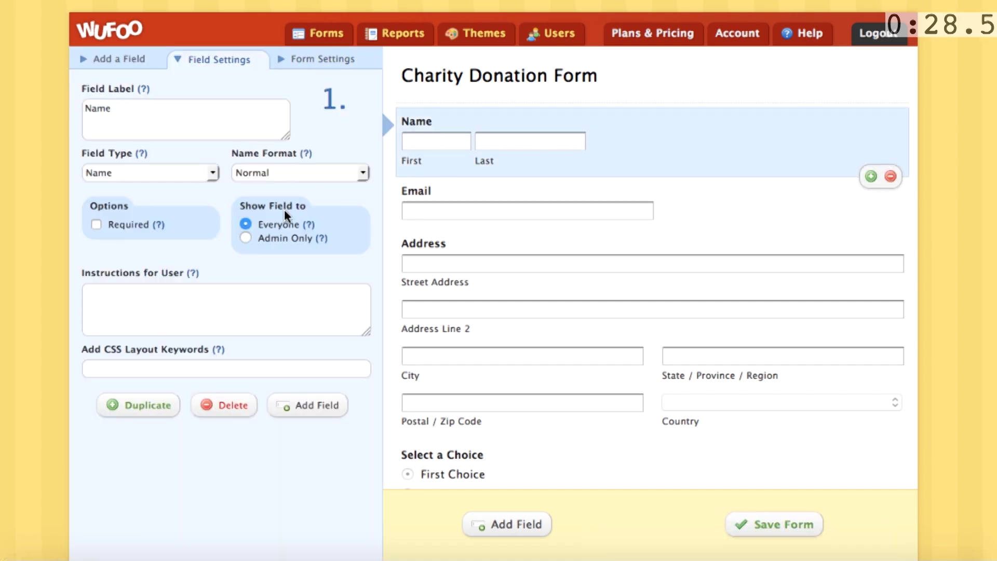
# Step: Make Name required and label the multiple-choice question 'How much would you like to donate?'
pyautogui.click(138, 230)
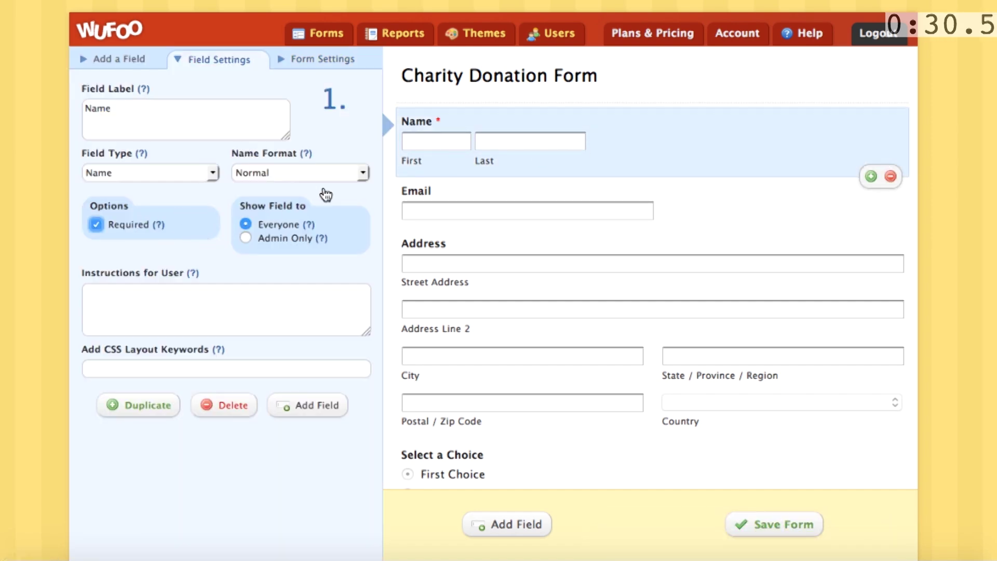
pyautogui.scroll(-5, 578, 296)
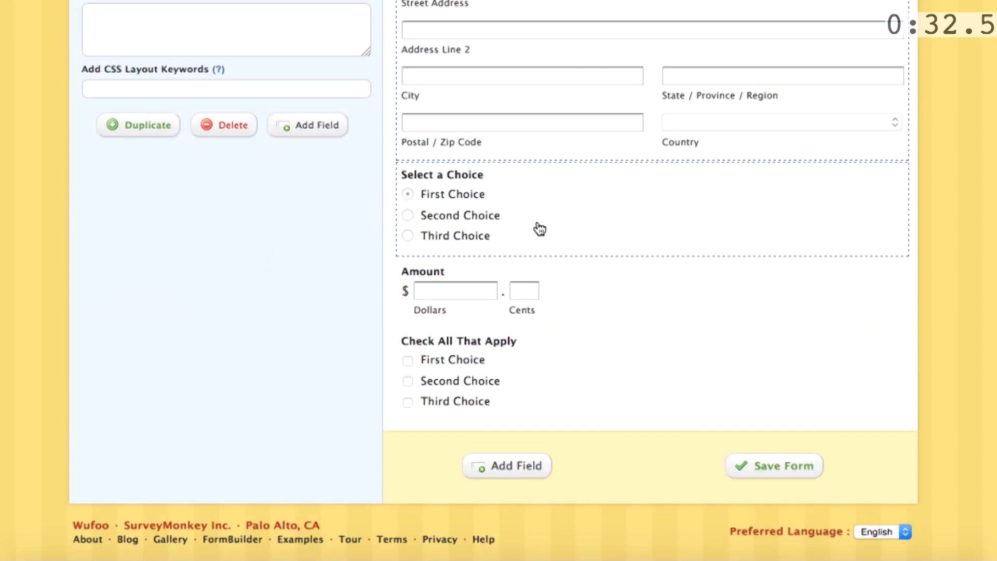
pyautogui.click(540, 229)
pyautogui.tripleClick(183, 134)
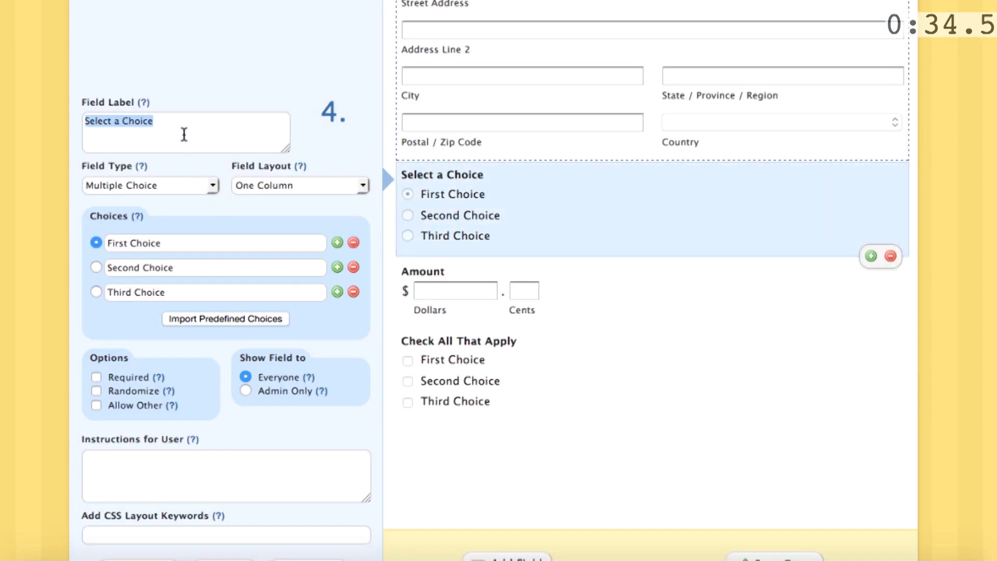
pyautogui.write('Ho')
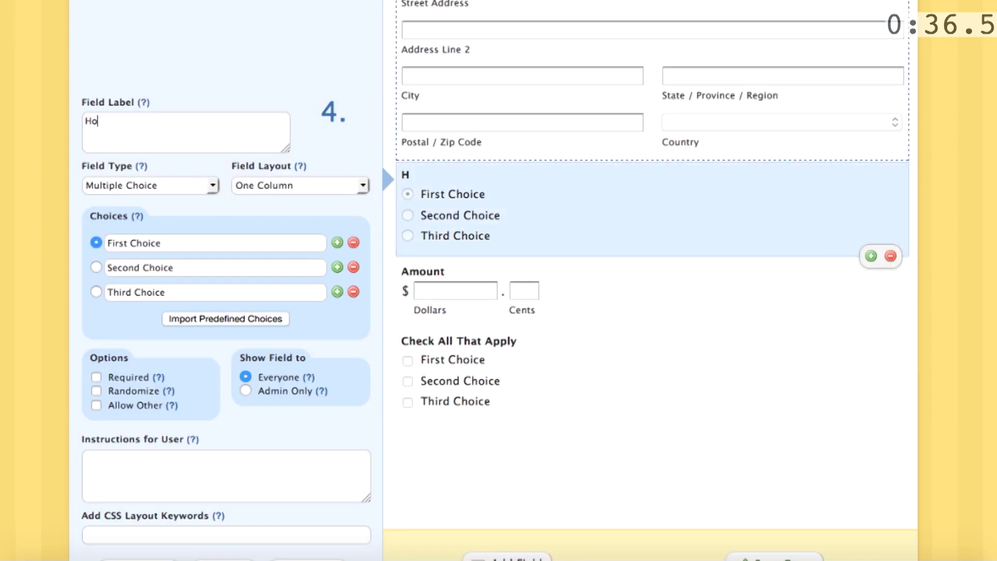
pyautogui.write('w much would you l')
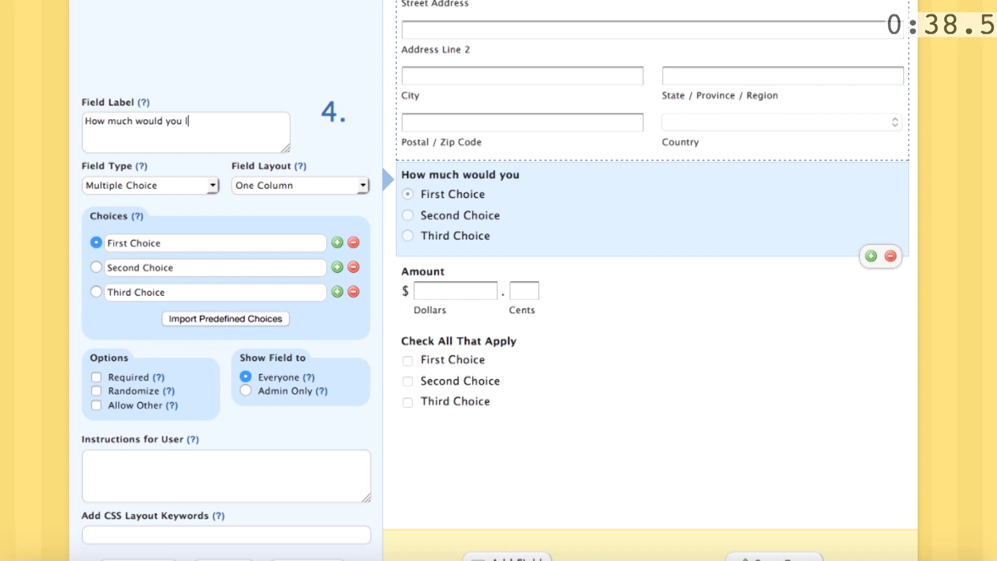
pyautogui.write('ike to donate?')
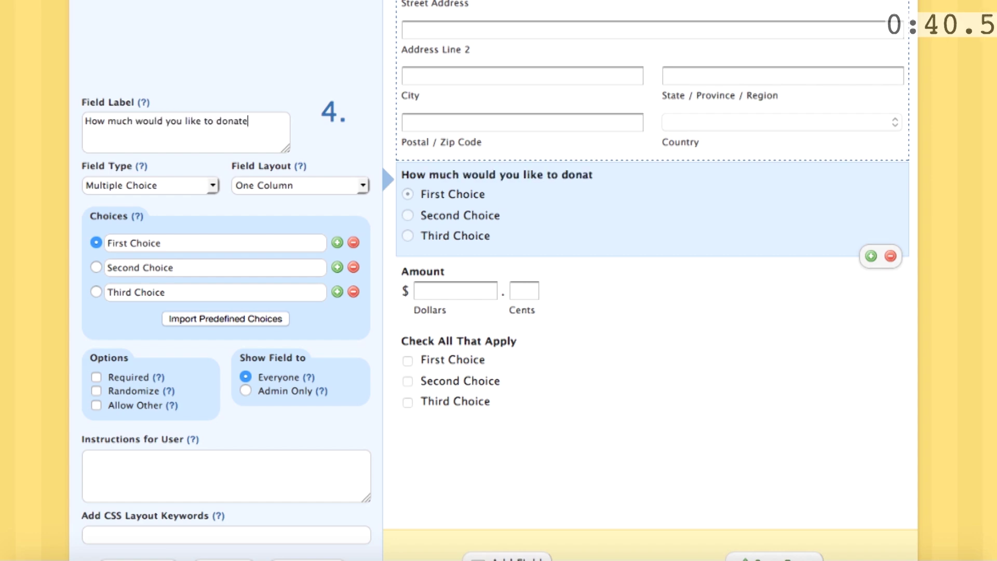
# Step: Set the question's answer choices to $5, $10, $15, $20, $50 and $100
pyautogui.tripleClick(167, 242)
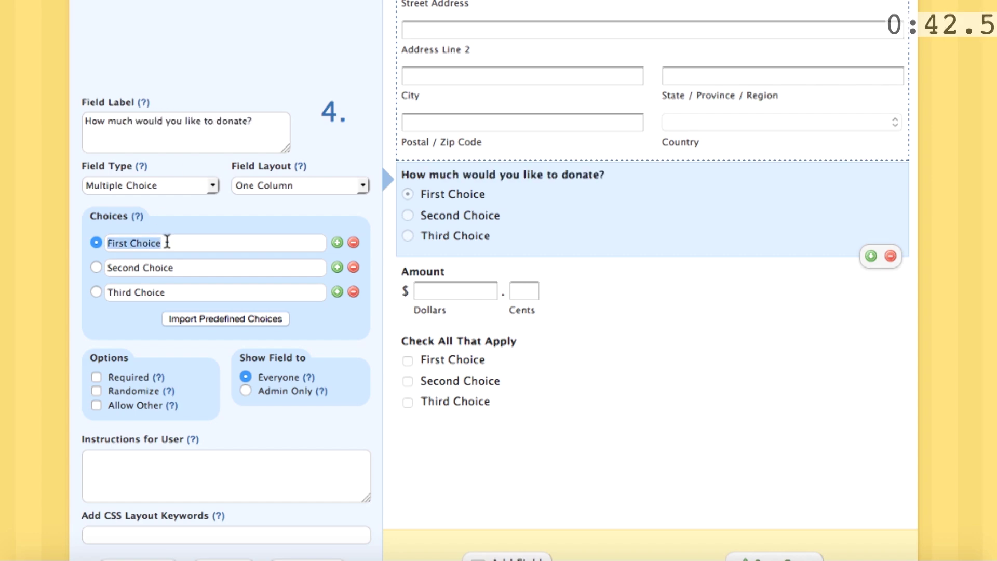
pyautogui.write('$5')
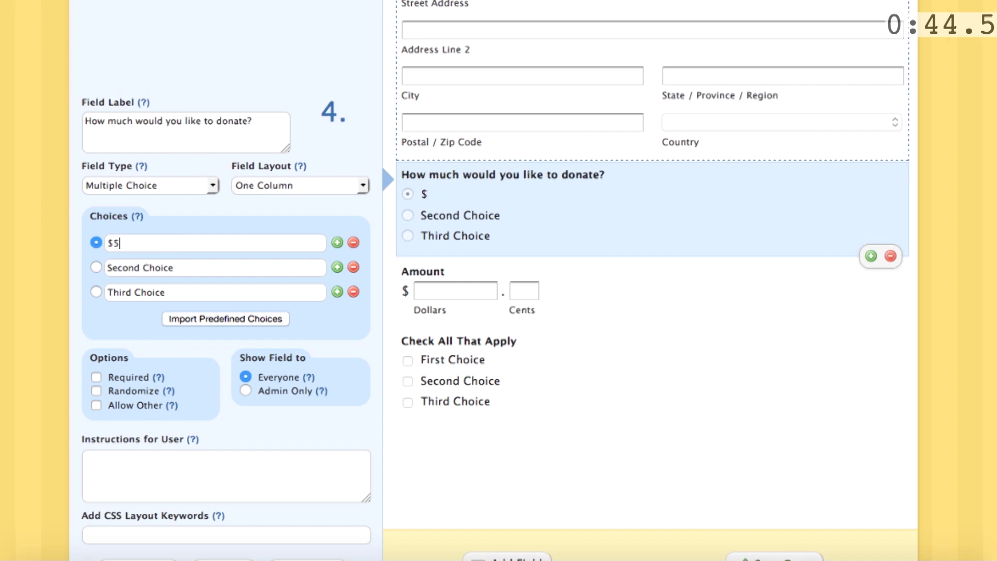
pyautogui.press('Tab')
pyautogui.write('$10')
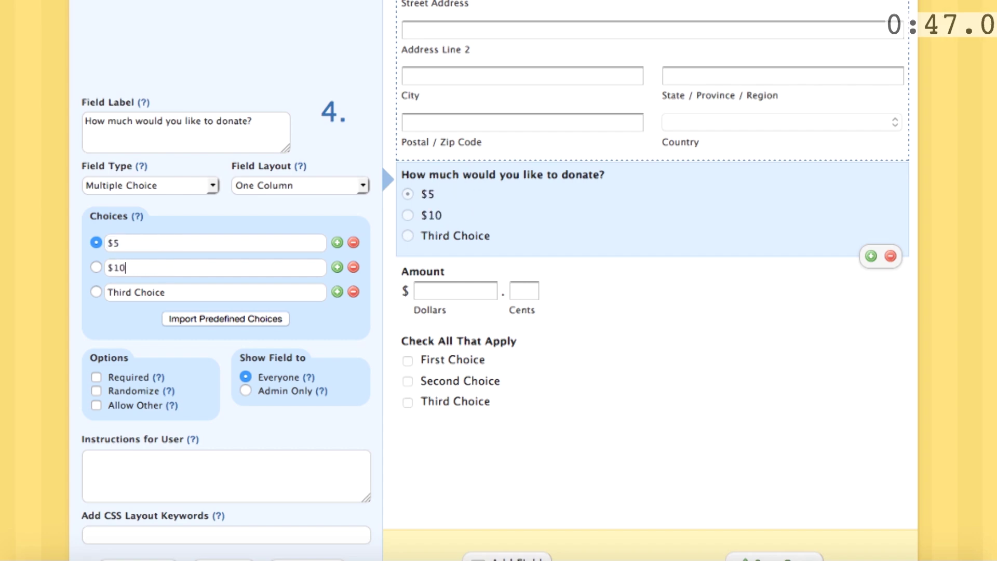
pyautogui.press('Tab')
pyautogui.write('$15')
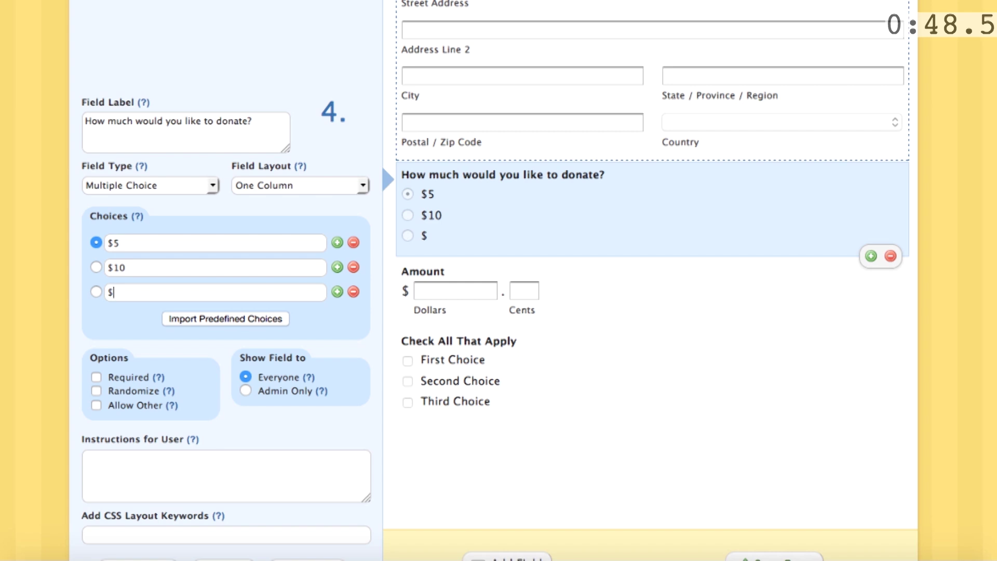
pyautogui.click(337, 292)
pyautogui.click(337, 292)
pyautogui.click(337, 292)
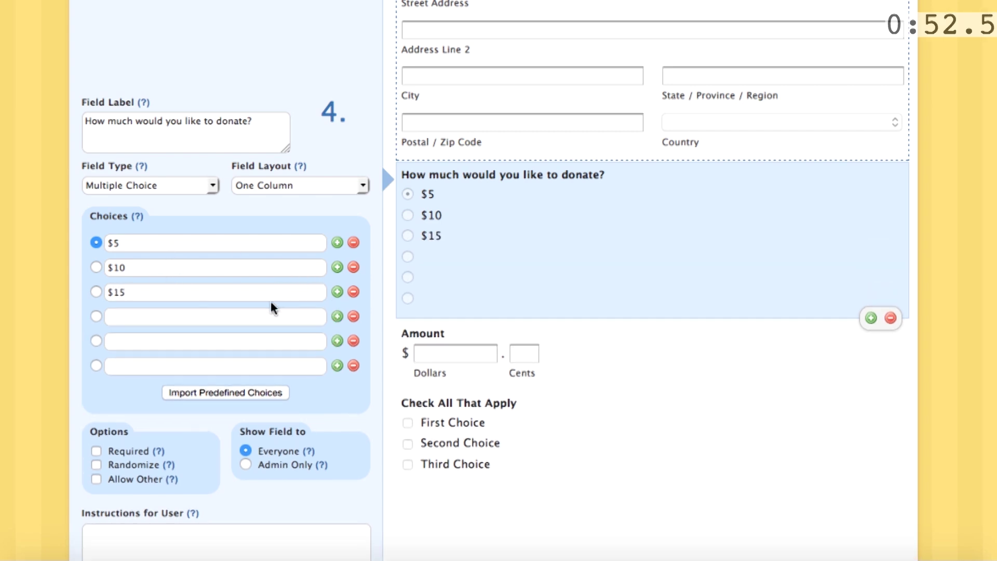
pyautogui.click(264, 315)
pyautogui.write('$20')
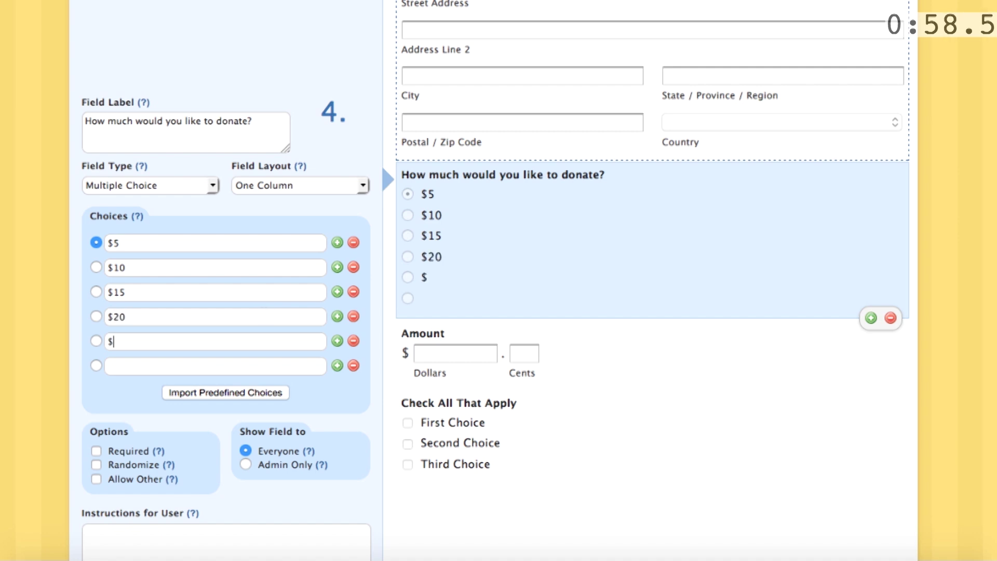
pyautogui.click(108, 365)
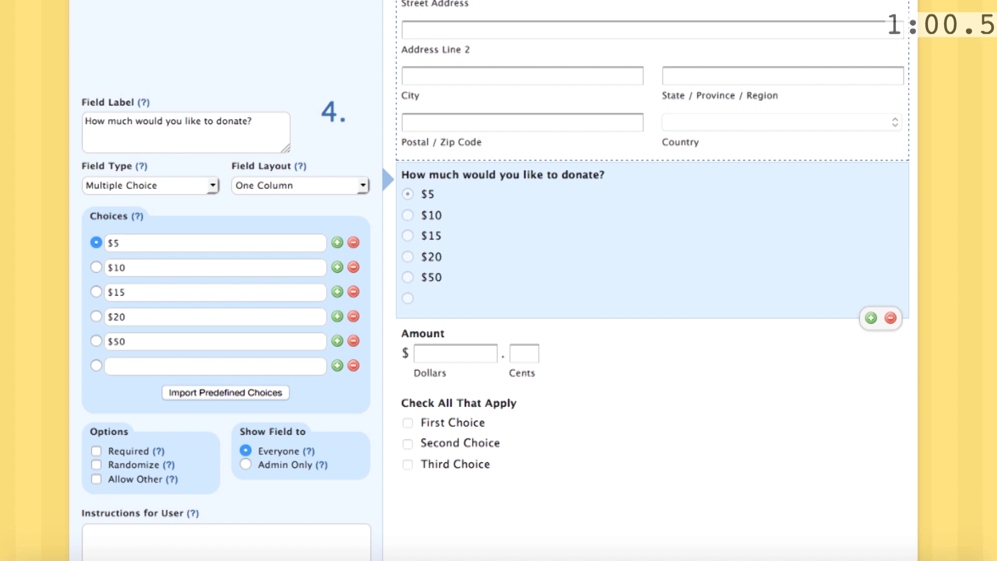
pyautogui.write('$100')
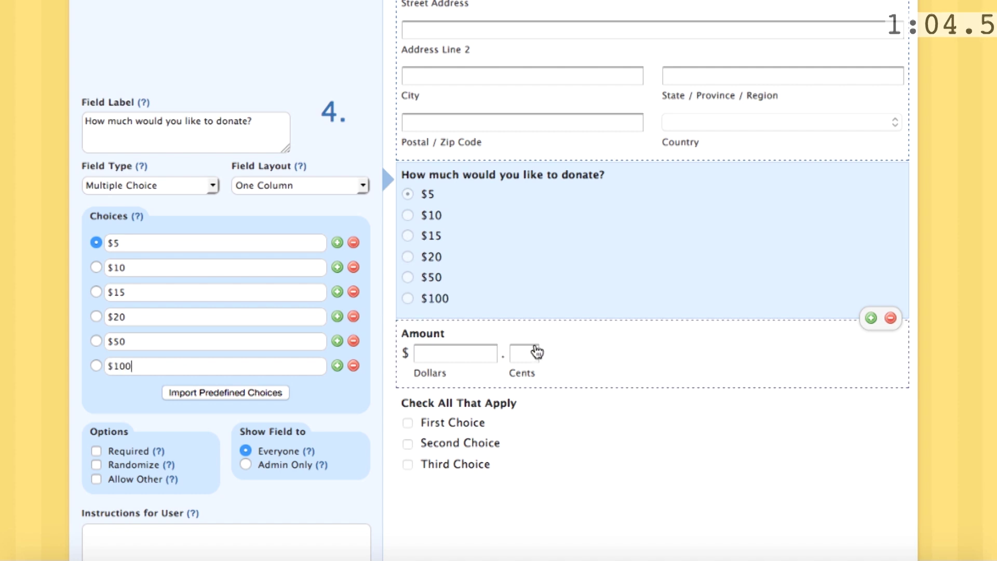
pyautogui.click(581, 358)
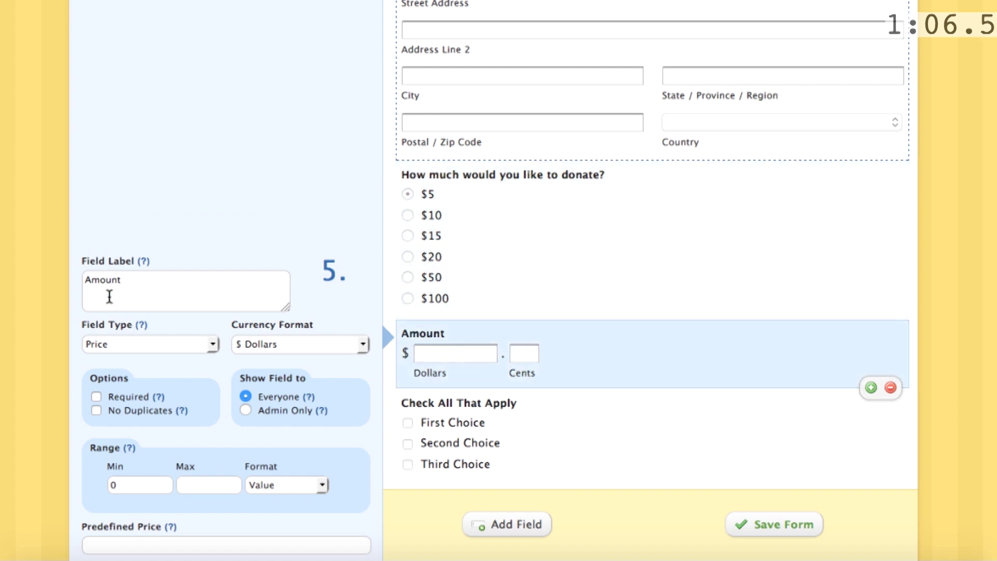
# Step: Relabel the price field 'Or donate what you can' and clear the checkbox field's label
pyautogui.doubleClick(112, 280)
pyautogui.write('Or ')
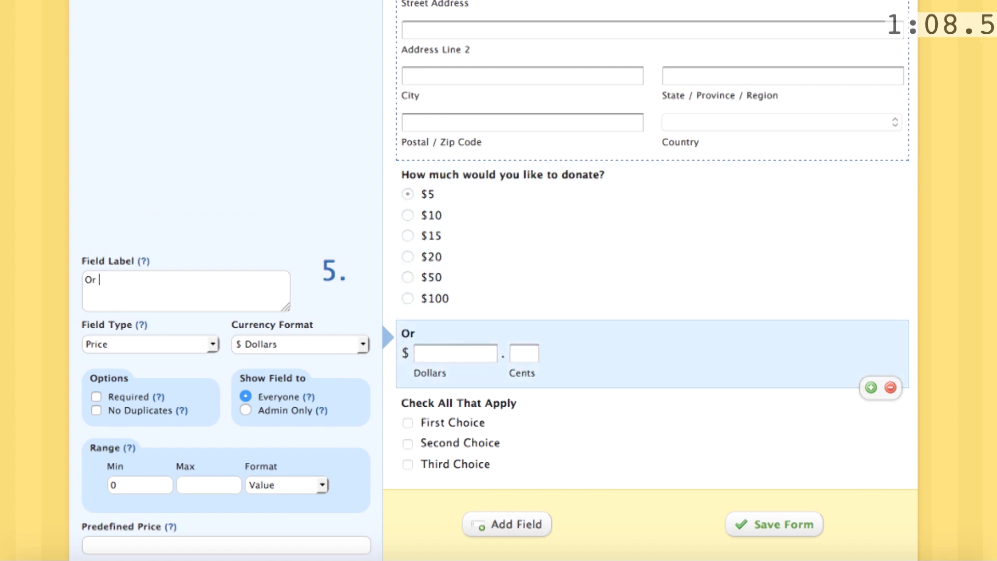
pyautogui.write('donate what you ')
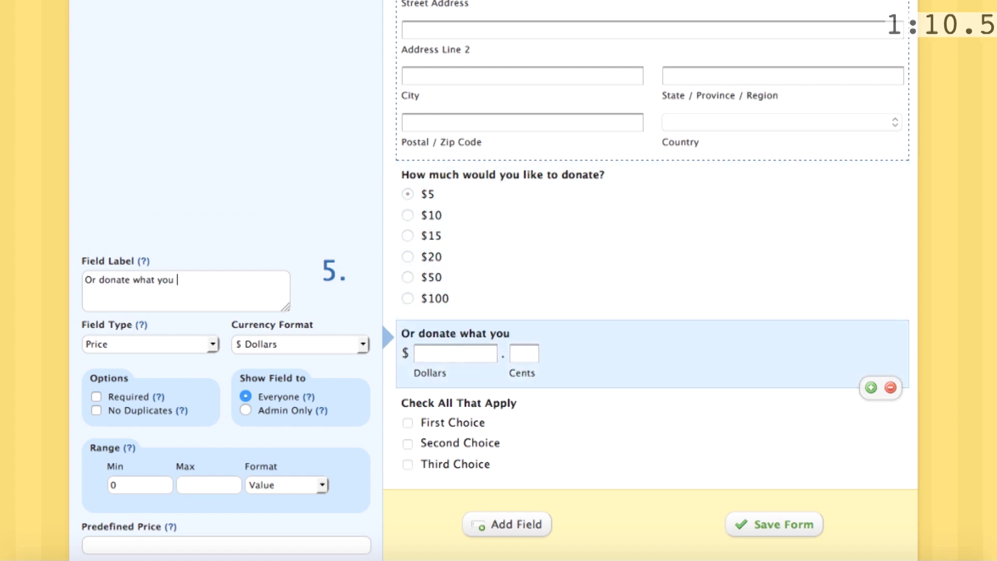
pyautogui.write('can')
pyautogui.click(472, 421)
pyautogui.doubleClick(190, 358)
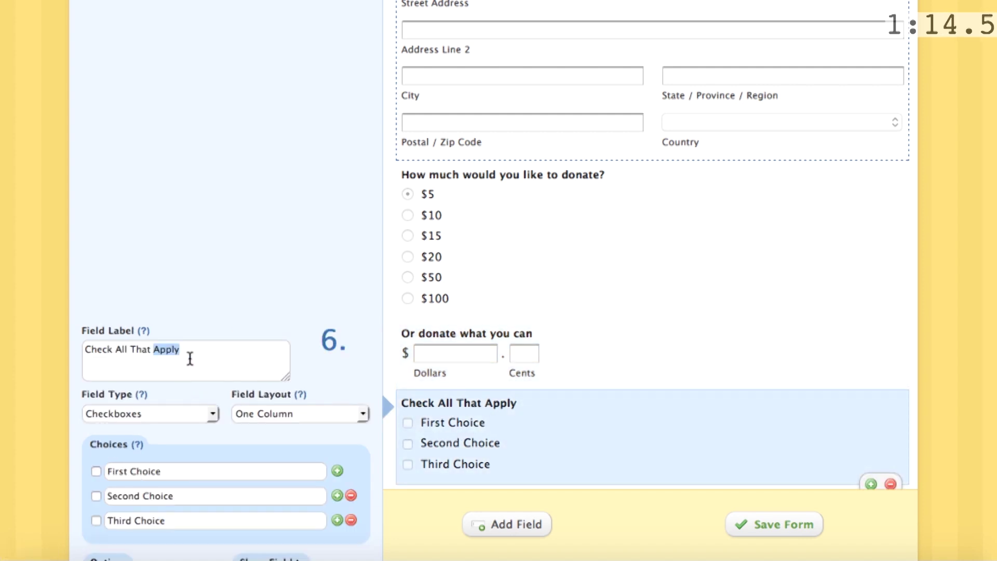
pyautogui.tripleClick(190, 358)
pyautogui.press('BackSpace')
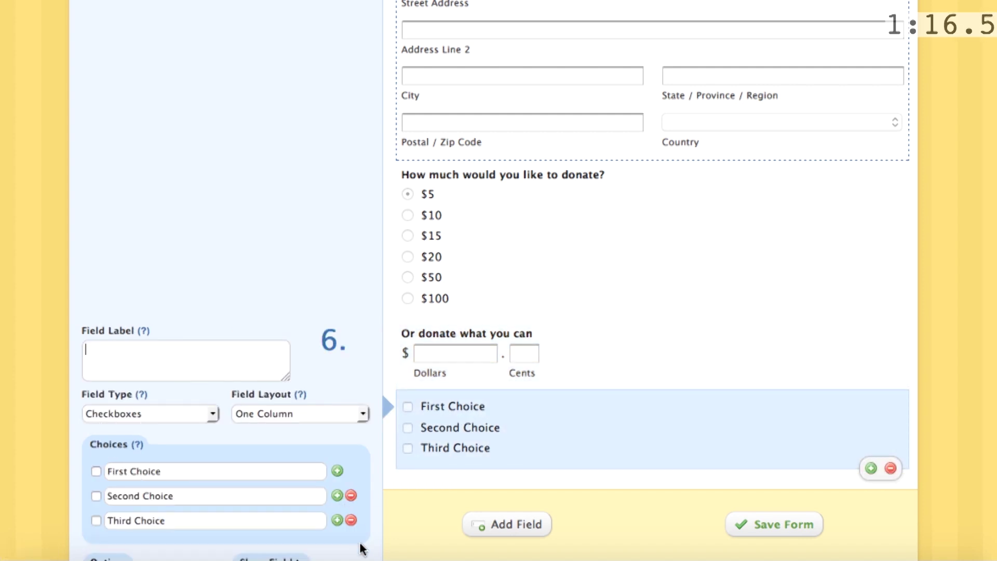
# Step: Remove the third checkbox choice and rename the others 'Make my donation anonymous' and 'Add me to your email list'
pyautogui.click(351, 520)
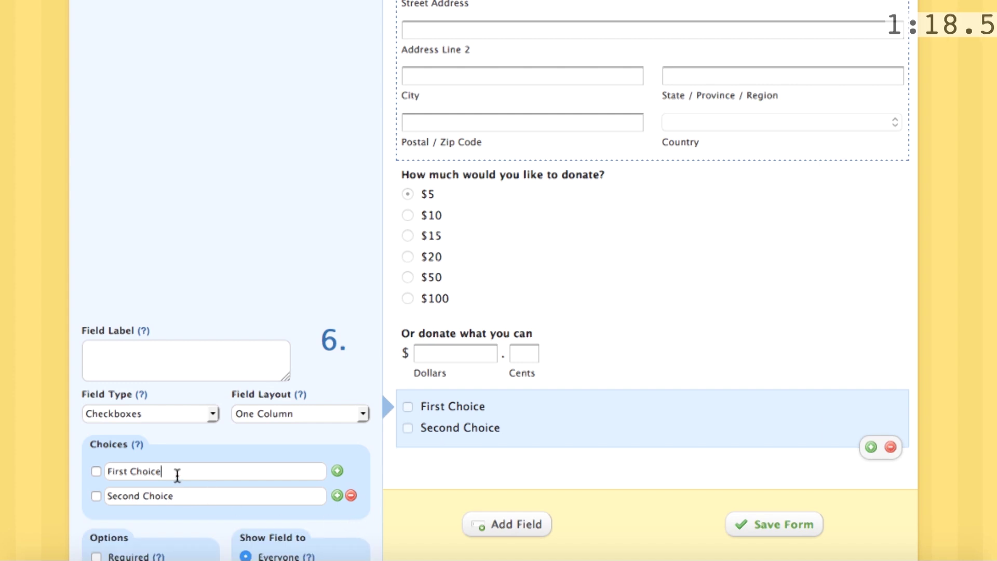
pyautogui.tripleClick(177, 475)
pyautogui.write('Mak')
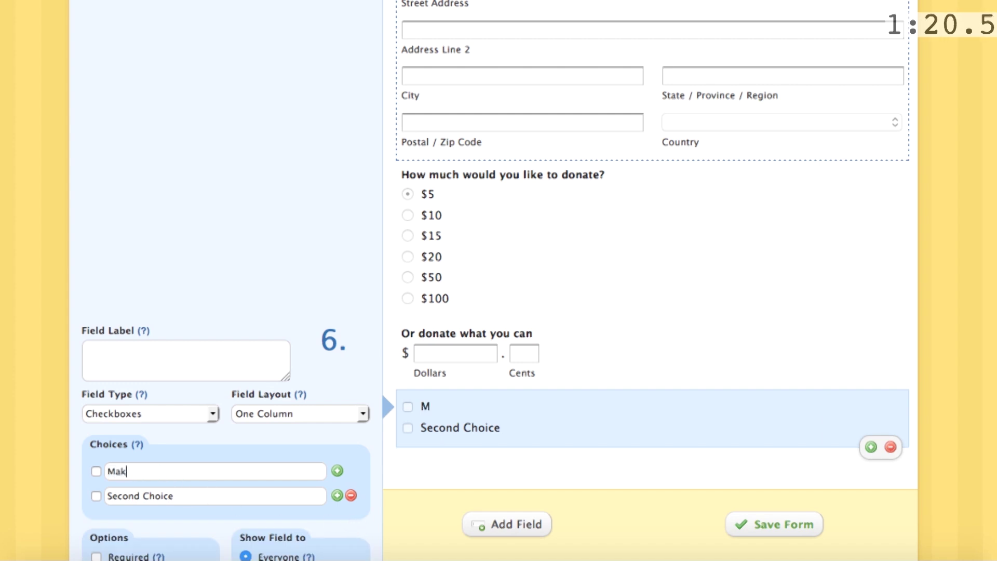
pyautogui.write('e my donation an')
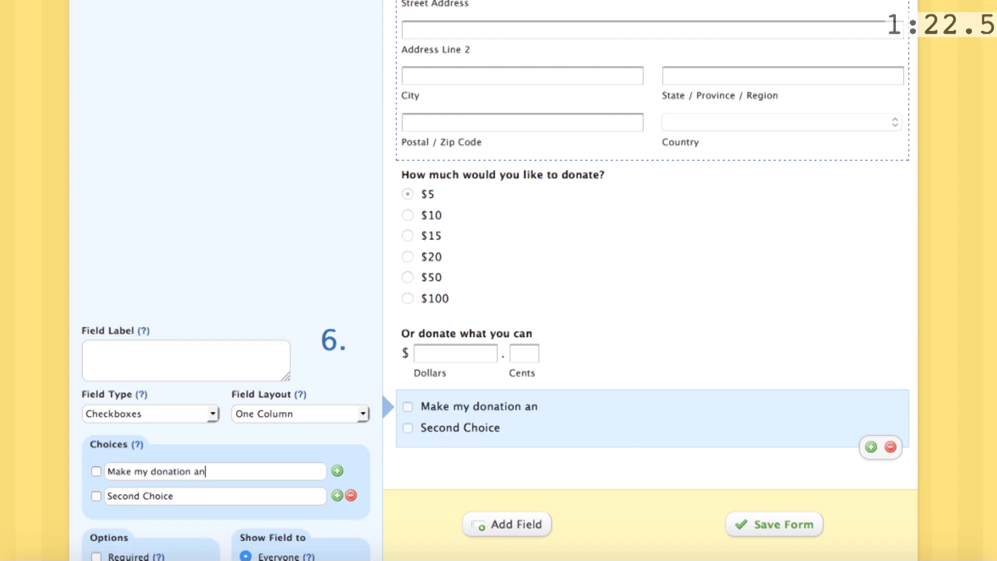
pyautogui.write('onymous')
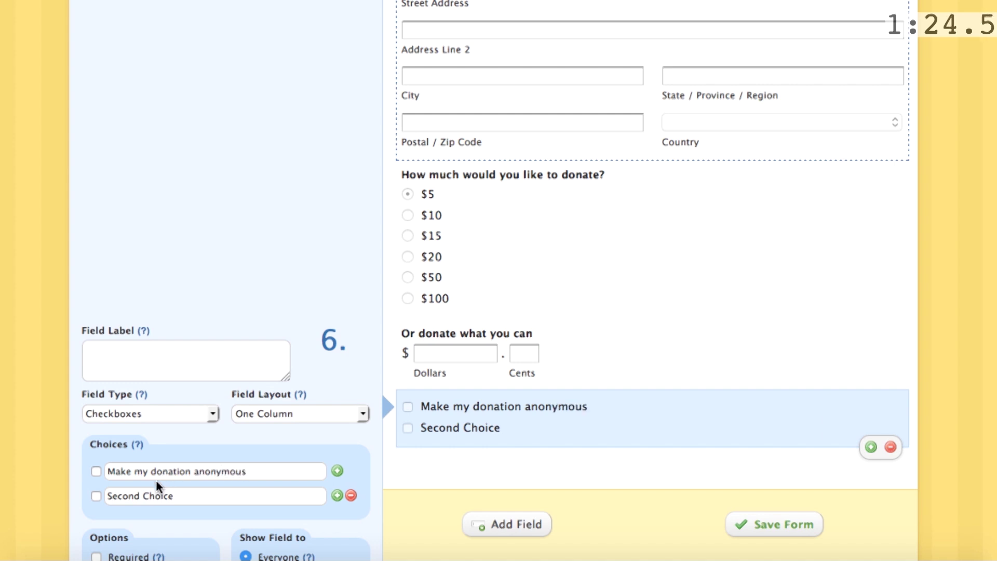
pyautogui.tripleClick(157, 496)
pyautogui.write('A')
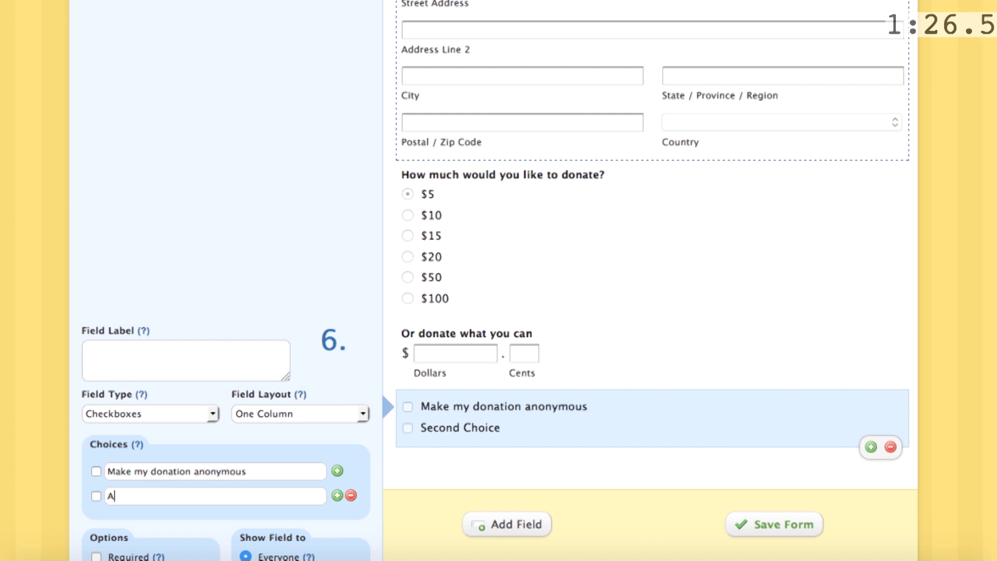
pyautogui.write('dd me to your email list')
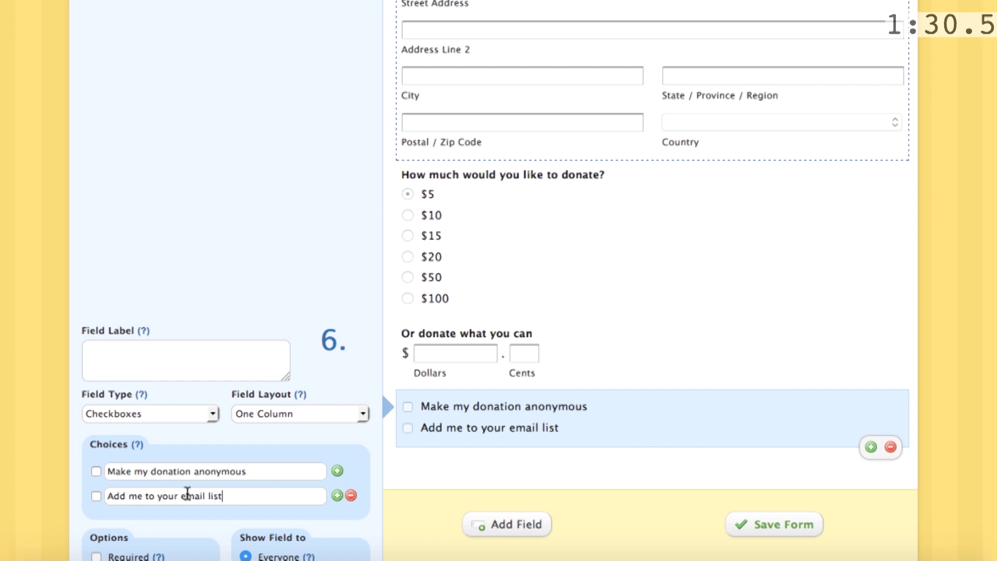
pyautogui.scroll(1, 423, 313)
pyautogui.scroll(5, 424, 313)
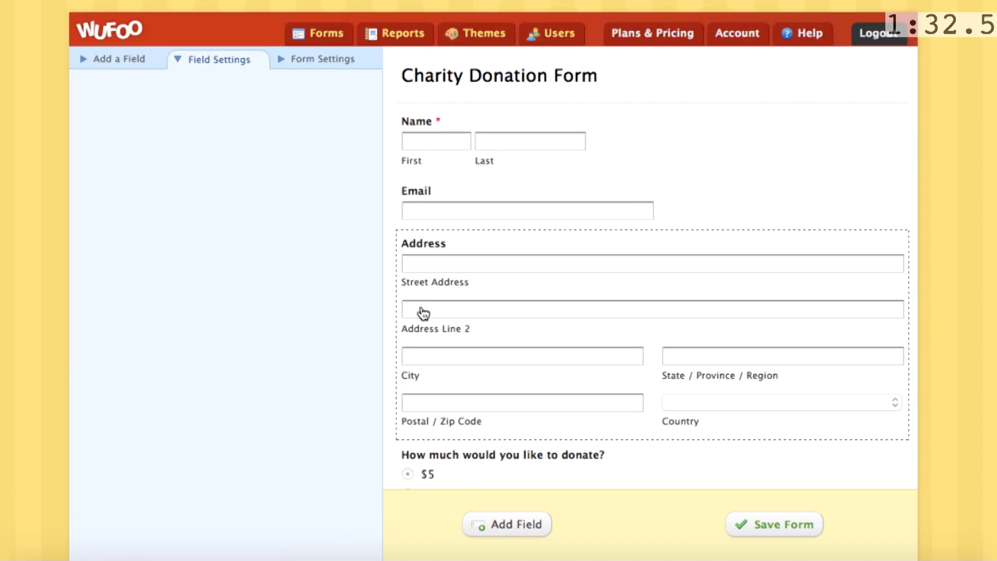
# Step: Set the confirmation message to 'Thanks for your donation!', save the form, and choose email notification setup
pyautogui.click(305, 62)
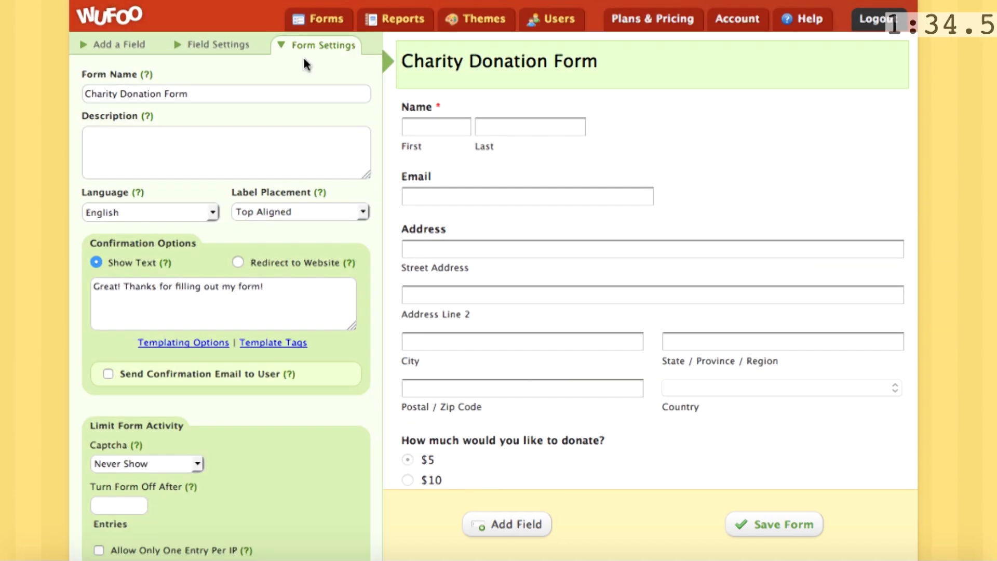
pyautogui.tripleClick(242, 284)
pyautogui.write('Thanks ')
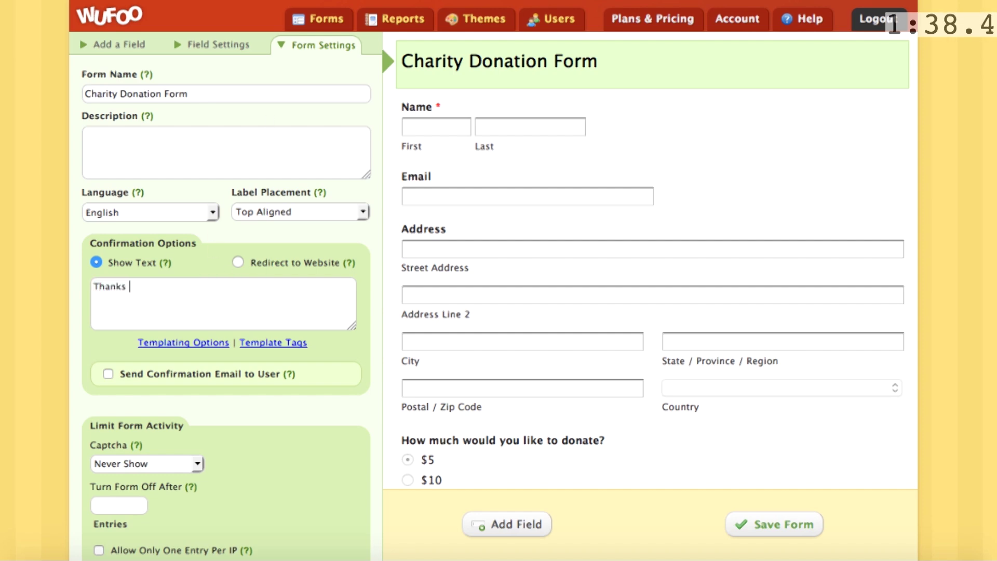
pyautogui.write('for your donation')
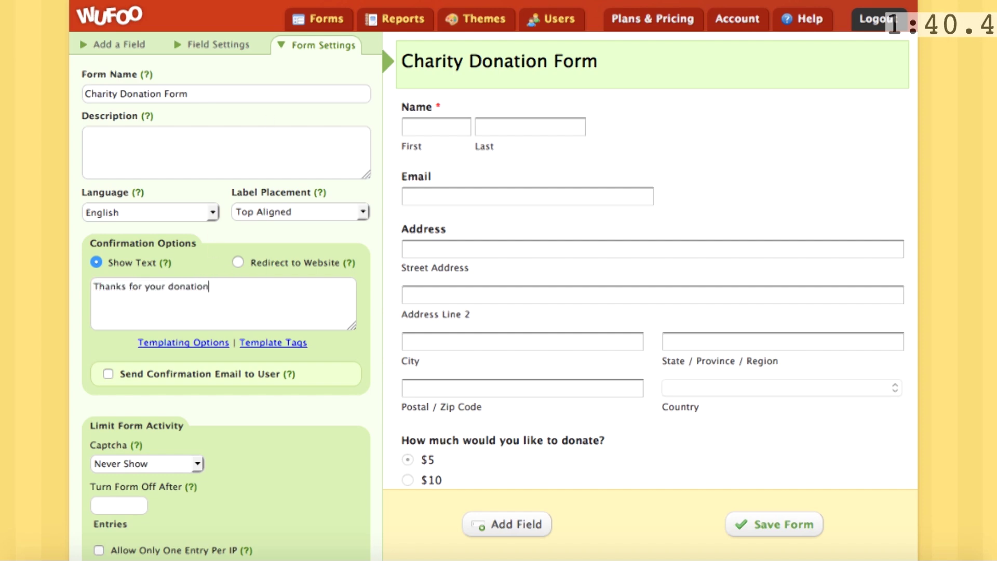
pyautogui.write('!')
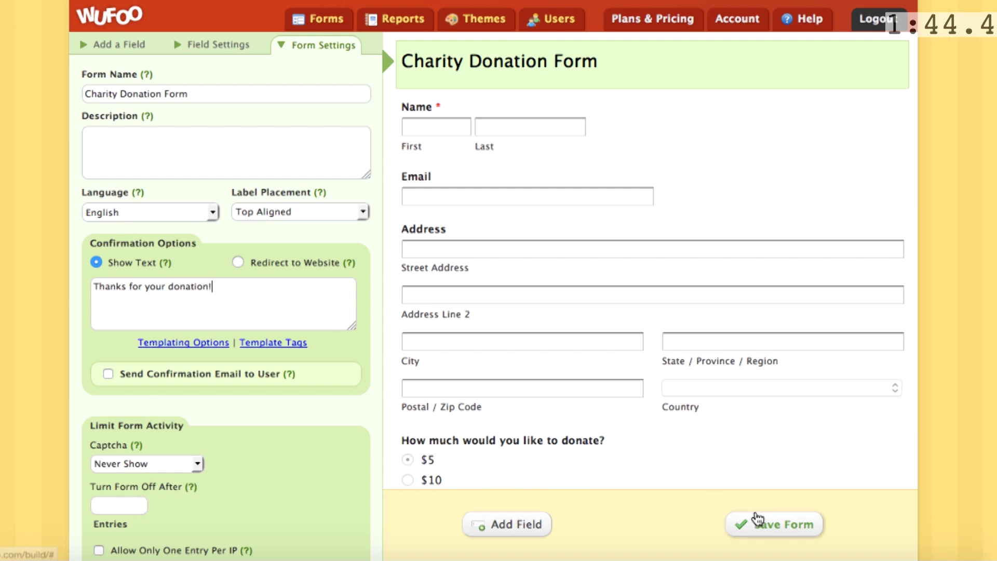
pyautogui.click(757, 519)
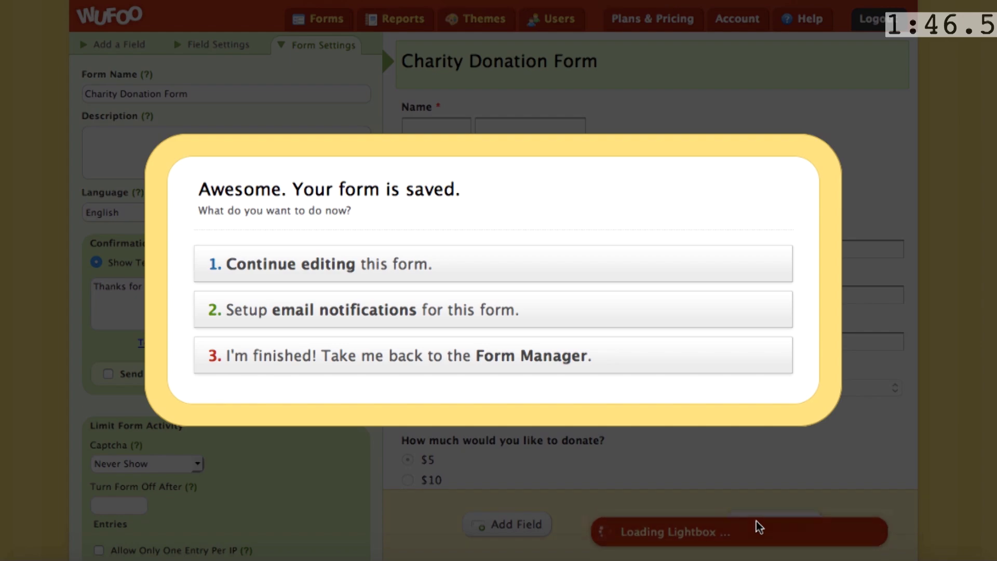
pyautogui.click(566, 317)
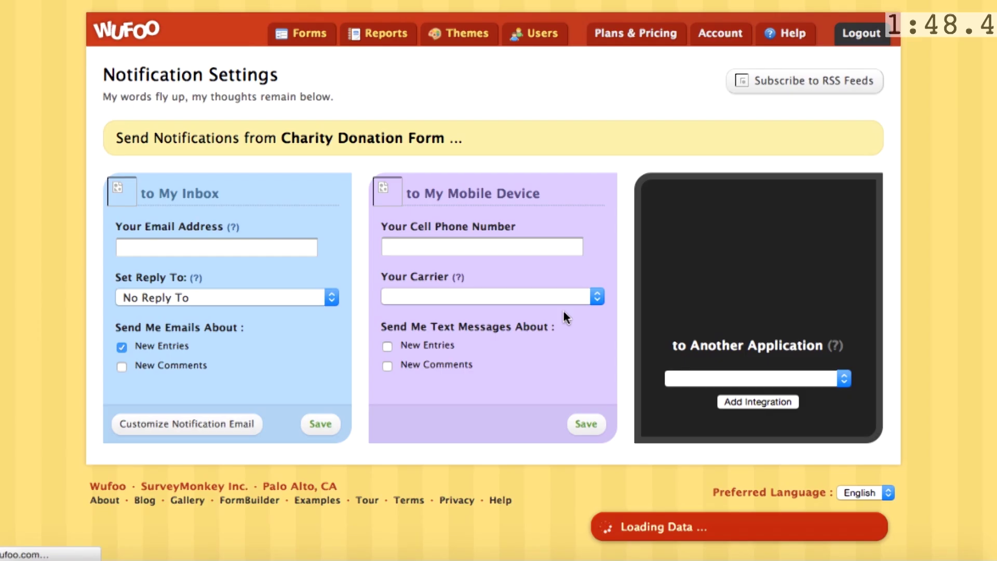
# Step: Send new-entry and new-comment notifications to the notification e-mail address, reply-to Email, and save
pyautogui.click(281, 252)
pyautogui.write('test')
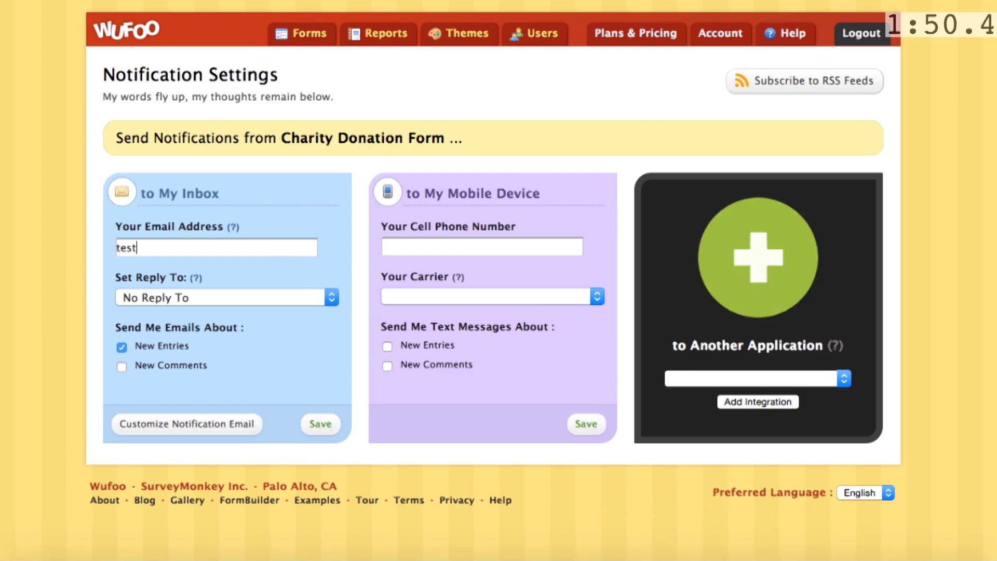
pyautogui.write('@wufoo.com')
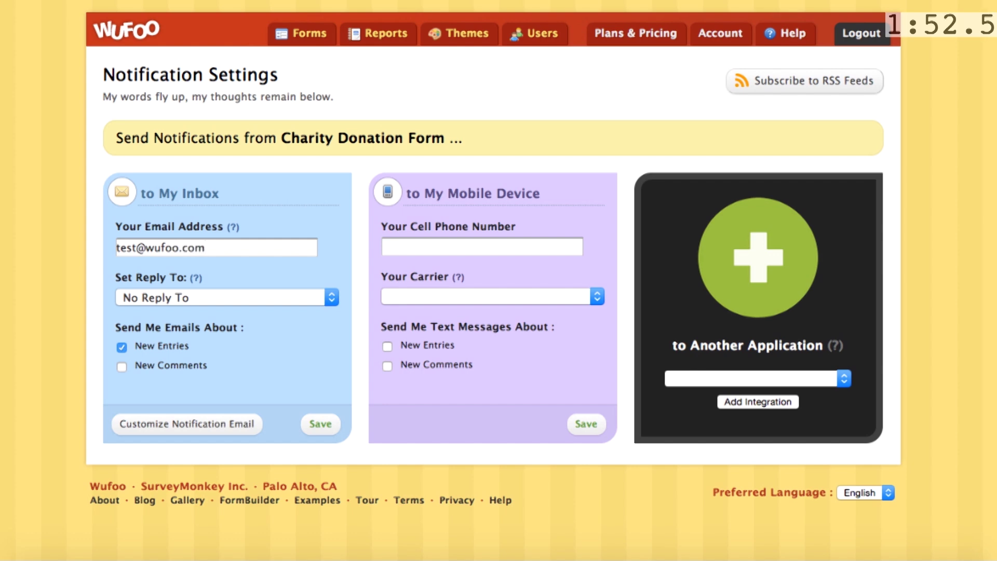
pyautogui.click(192, 366)
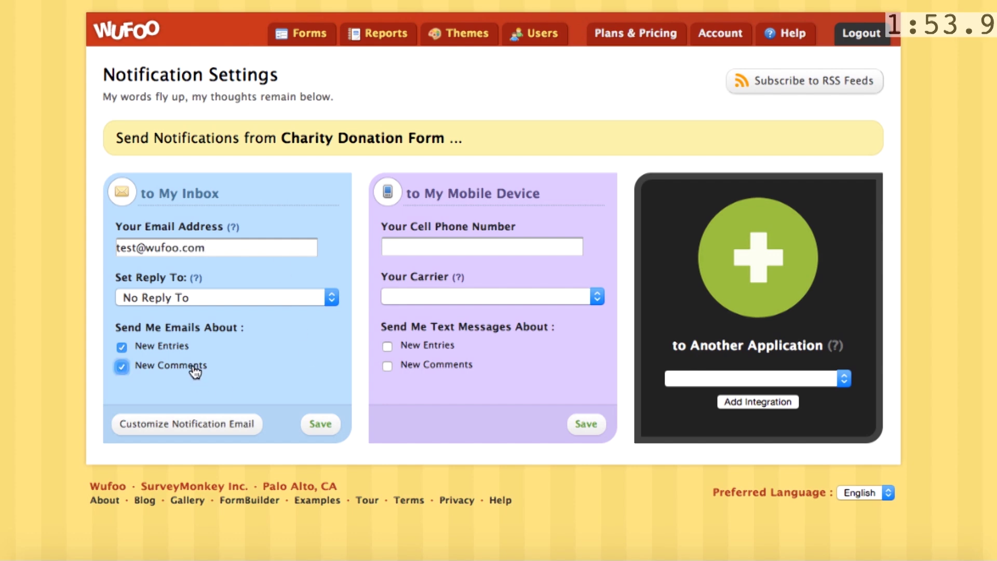
pyautogui.click(230, 298)
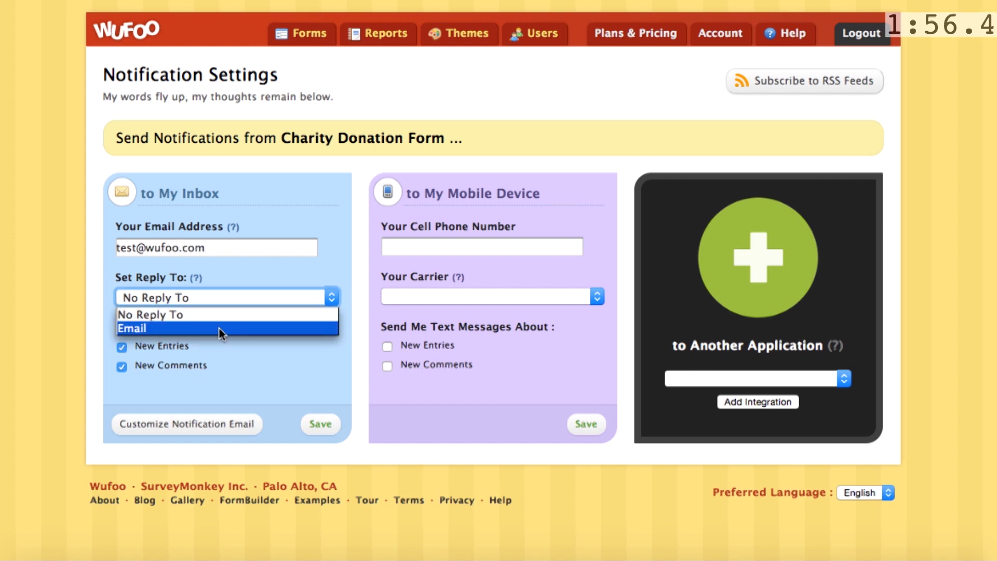
pyautogui.click(219, 328)
pyautogui.click(326, 424)
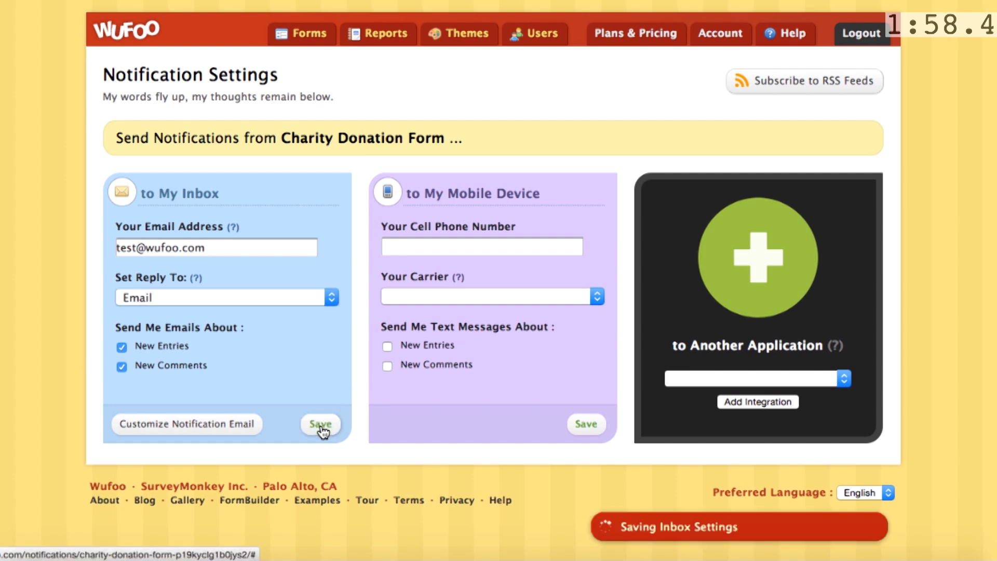
pyautogui.click(304, 41)
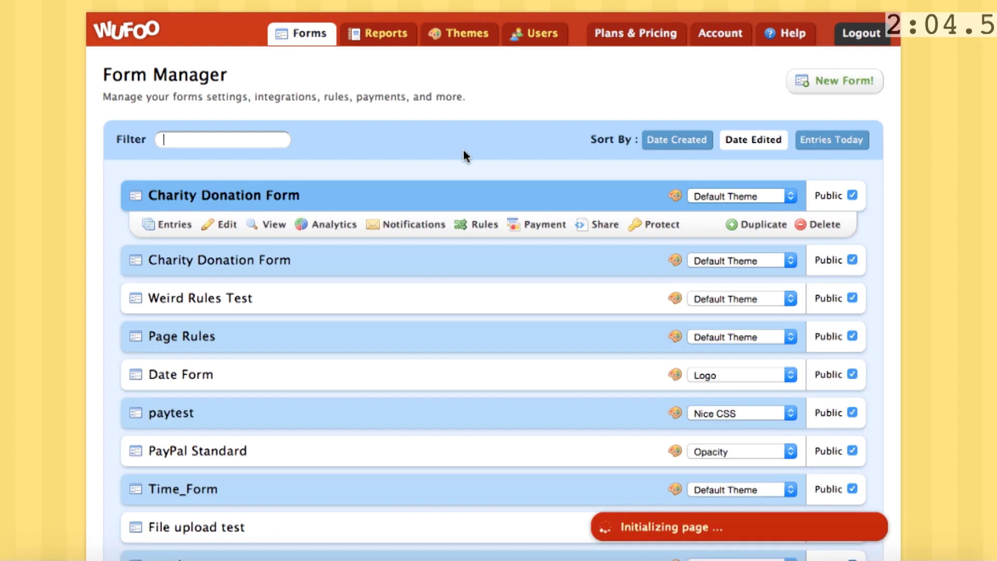
# Step: Keep Stripe as the payment merchant and connect the existing Stripe account
pyautogui.click(535, 218)
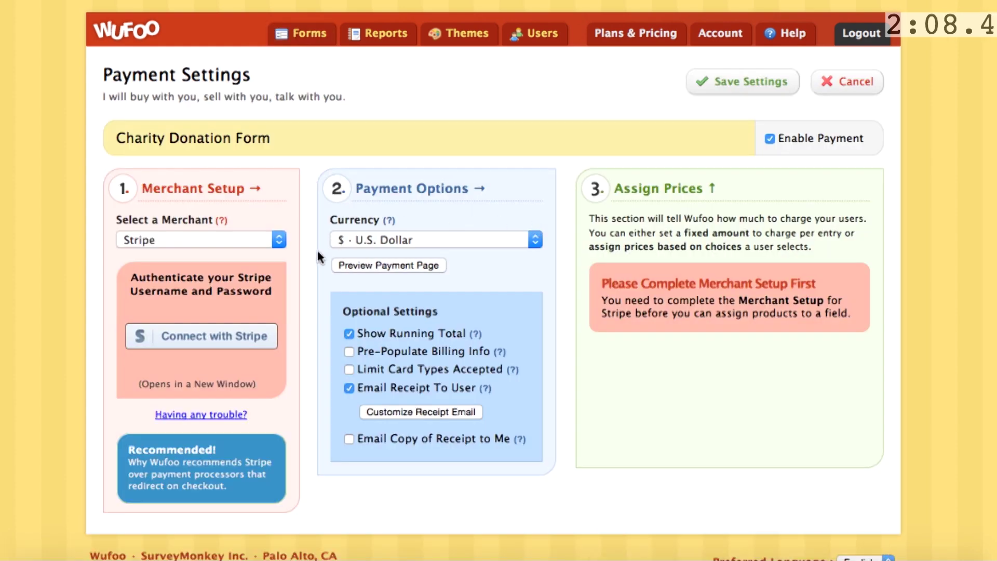
pyautogui.click(275, 239)
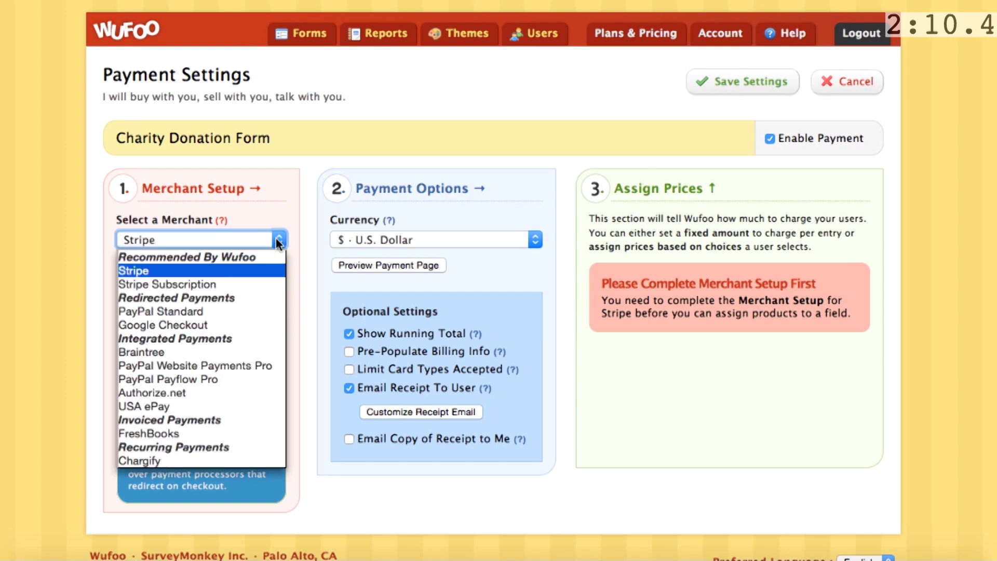
pyautogui.click(276, 238)
pyautogui.click(263, 345)
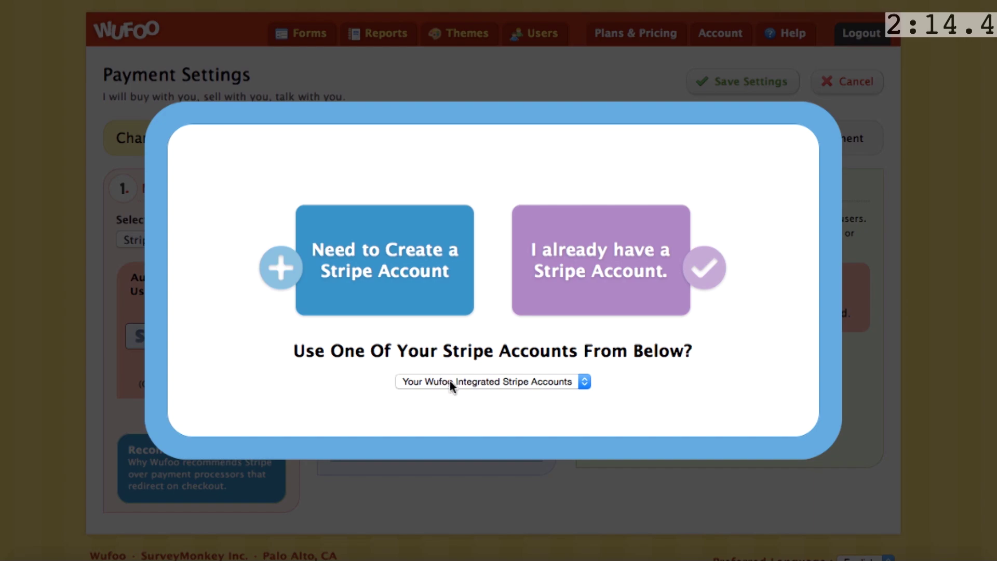
pyautogui.click(451, 381)
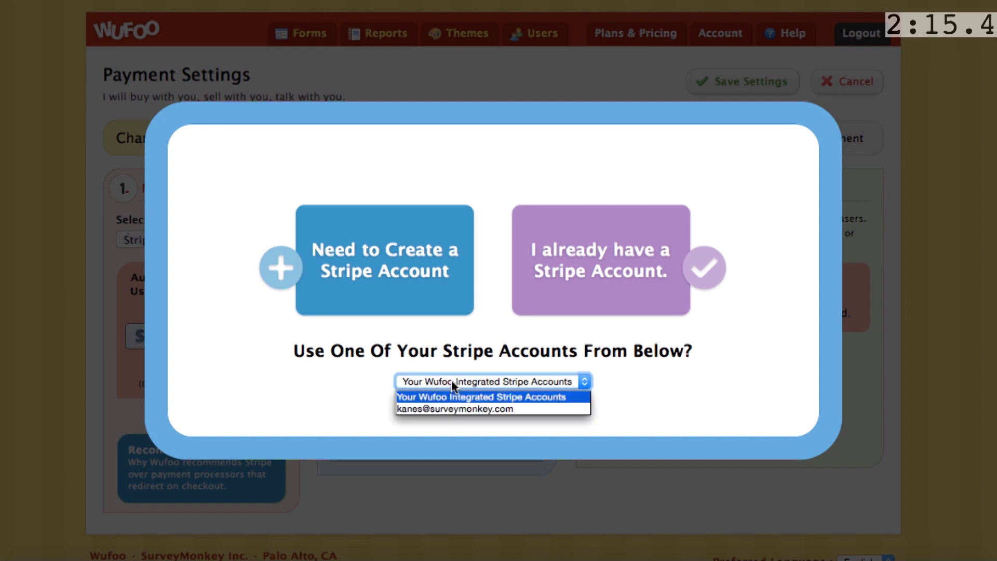
pyautogui.click(451, 408)
# Step: Show a running total and pre-fill billing name, address and email from the Name, Address and Email fields
pyautogui.click(400, 335)
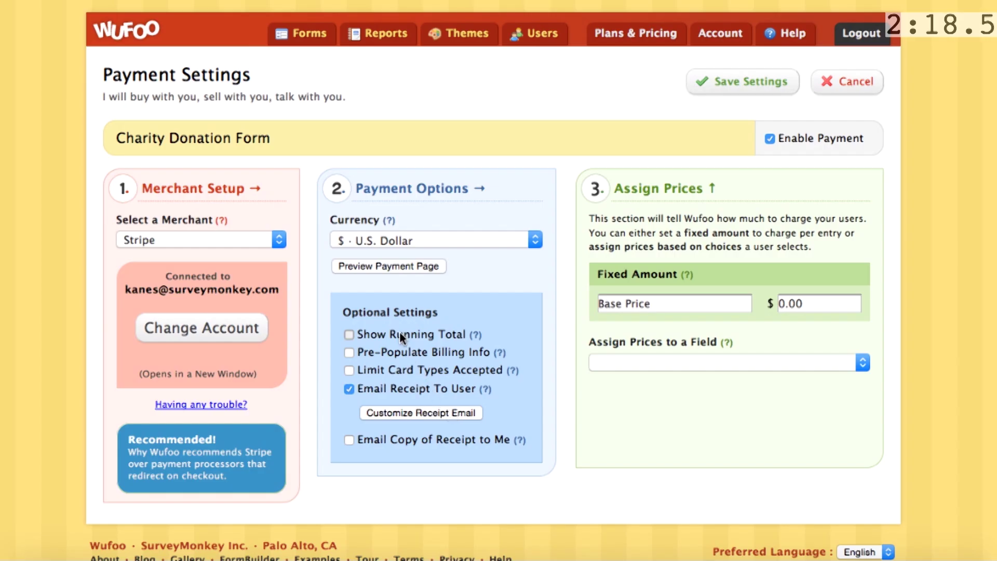
pyautogui.click(394, 353)
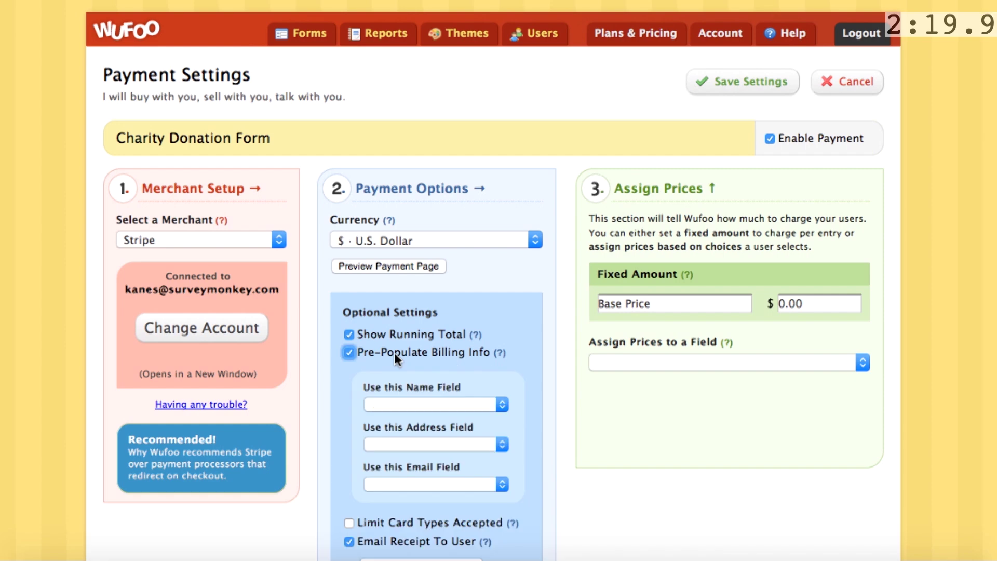
pyautogui.click(409, 403)
pyautogui.click(409, 428)
pyautogui.click(411, 444)
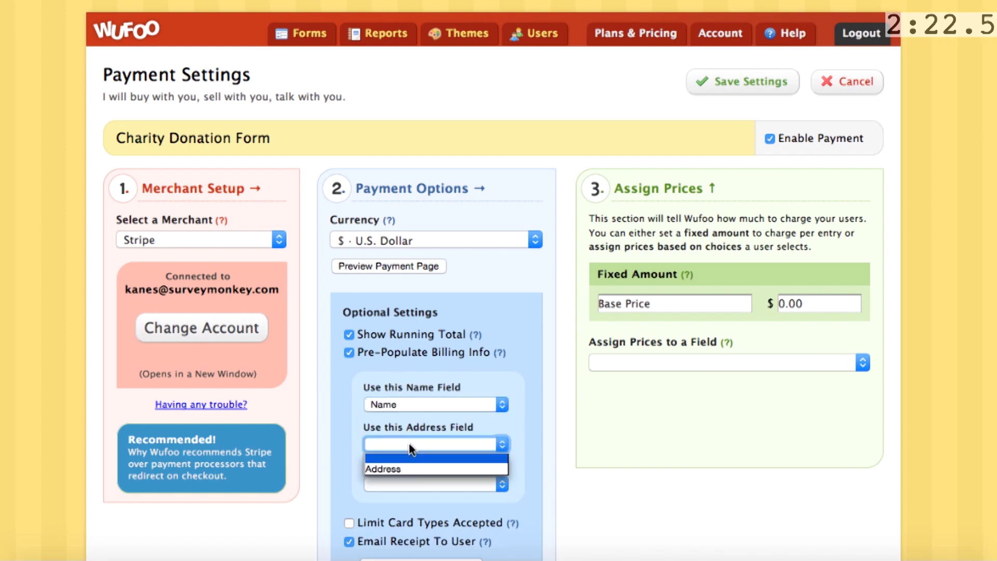
pyautogui.click(406, 468)
pyautogui.click(405, 484)
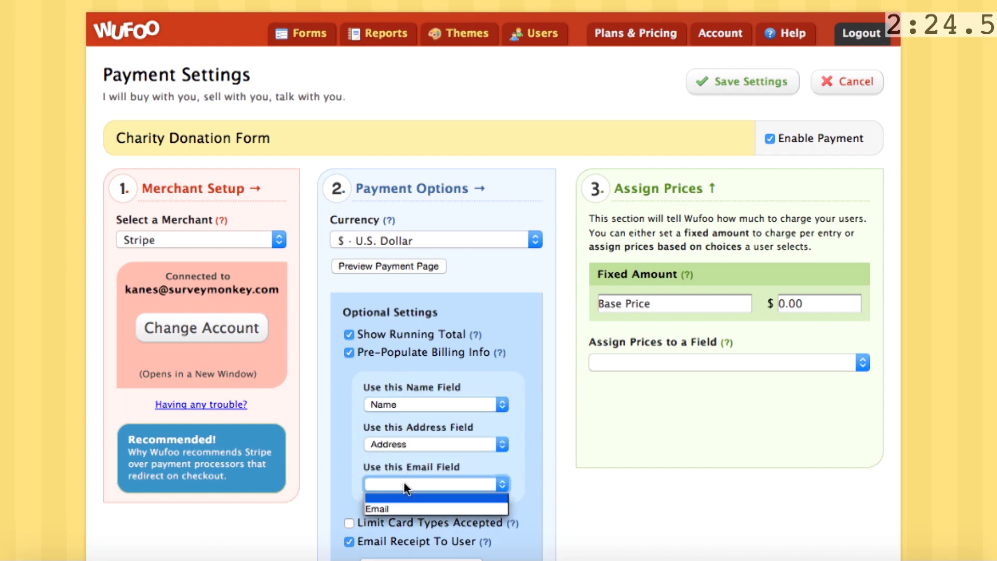
pyautogui.click(401, 507)
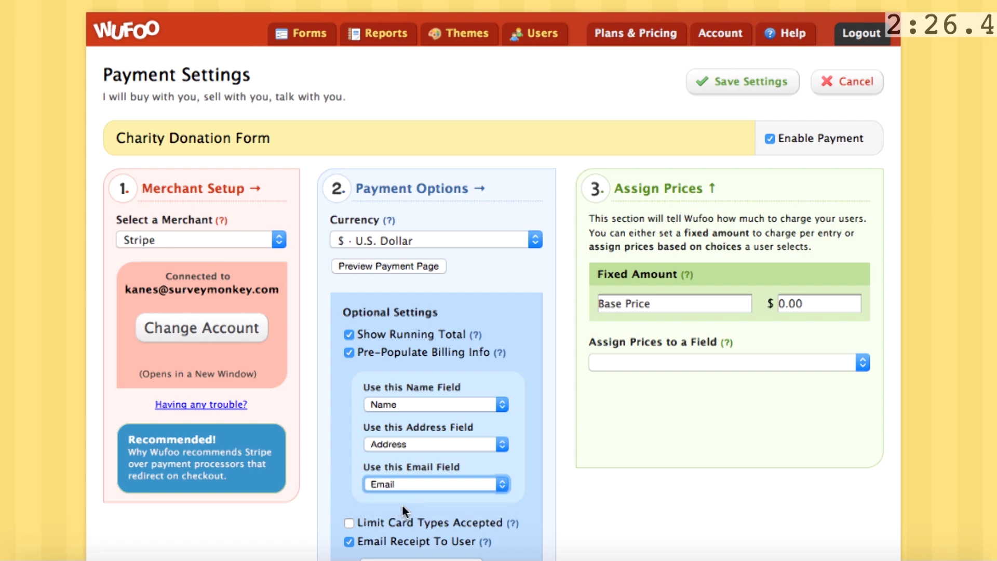
pyautogui.scroll(-3, 403, 507)
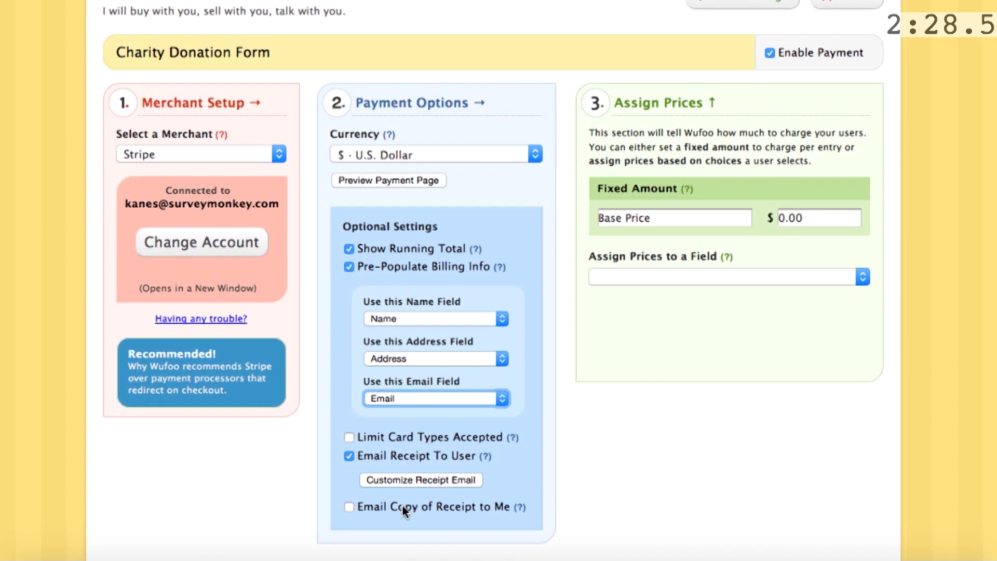
pyautogui.scroll(3, 403, 507)
pyautogui.click(405, 485)
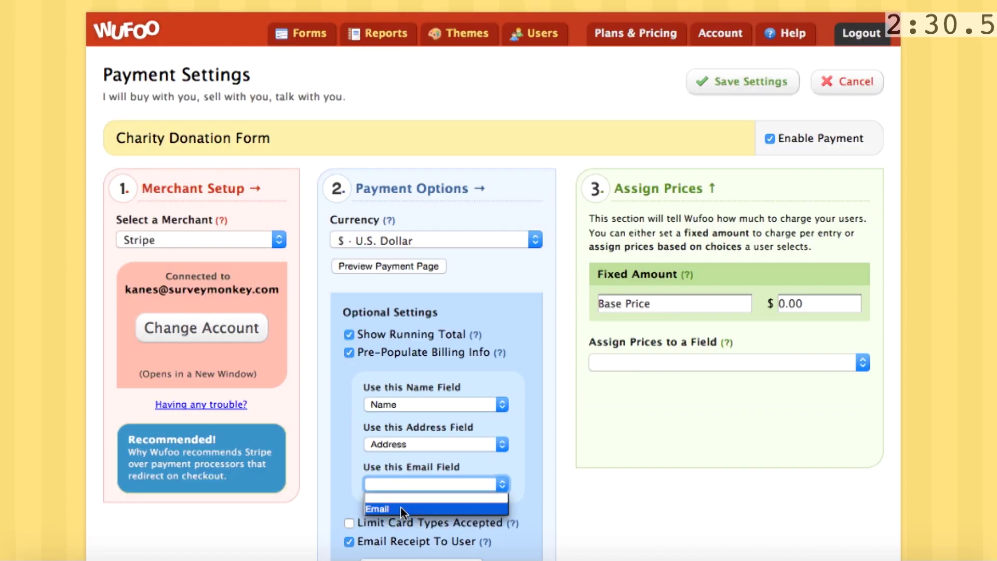
pyautogui.click(400, 507)
pyautogui.scroll(-3, 403, 507)
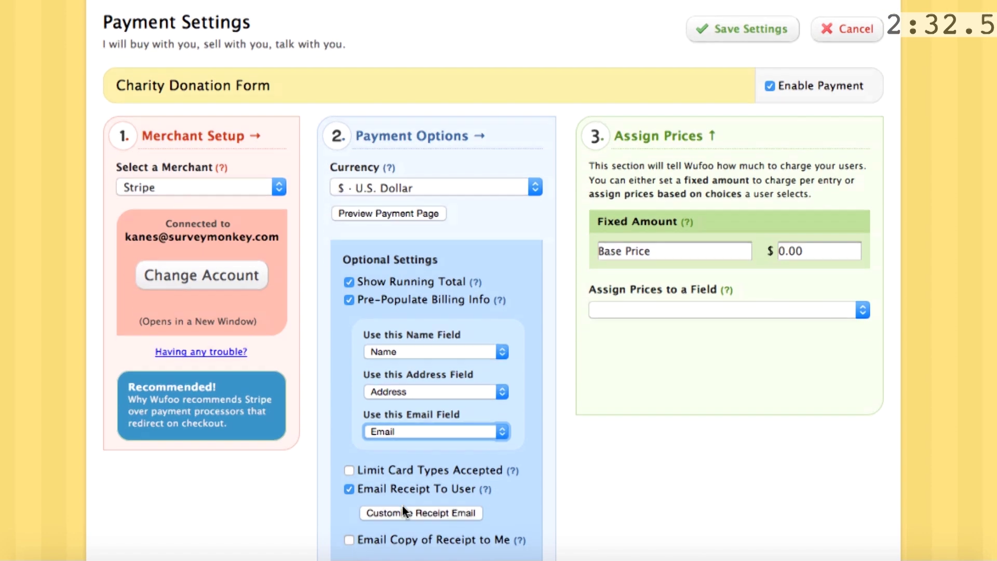
pyautogui.scroll(1, 402, 504)
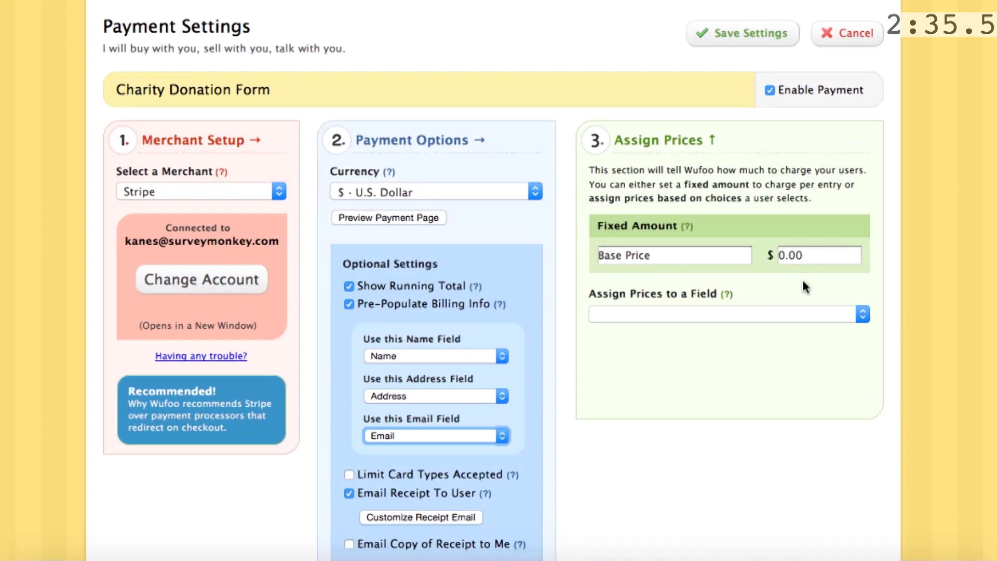
pyautogui.click(793, 311)
# Step: Price the donation question's choices at their face values, $5 through $100
pyautogui.click(776, 341)
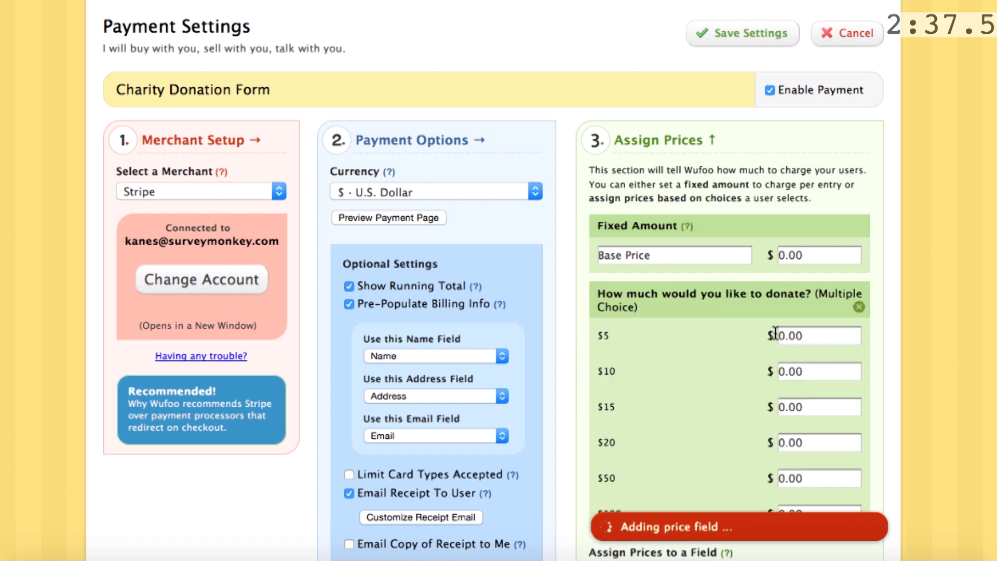
pyautogui.doubleClick(813, 335)
pyautogui.write('5')
pyautogui.doubleClick(814, 370)
pyautogui.write('11')
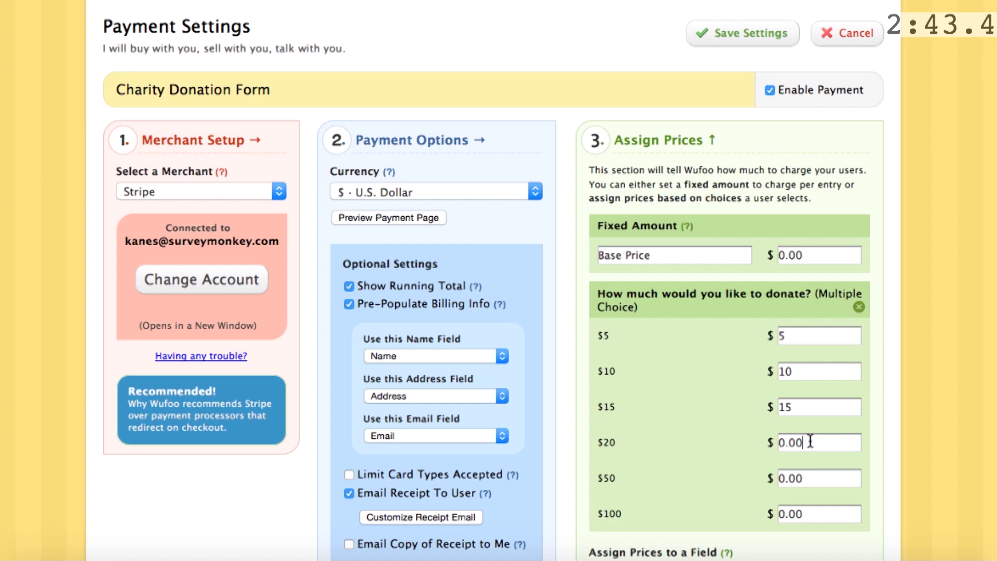
pyautogui.doubleClick(811, 440)
pyautogui.write('20')
pyautogui.doubleClick(807, 475)
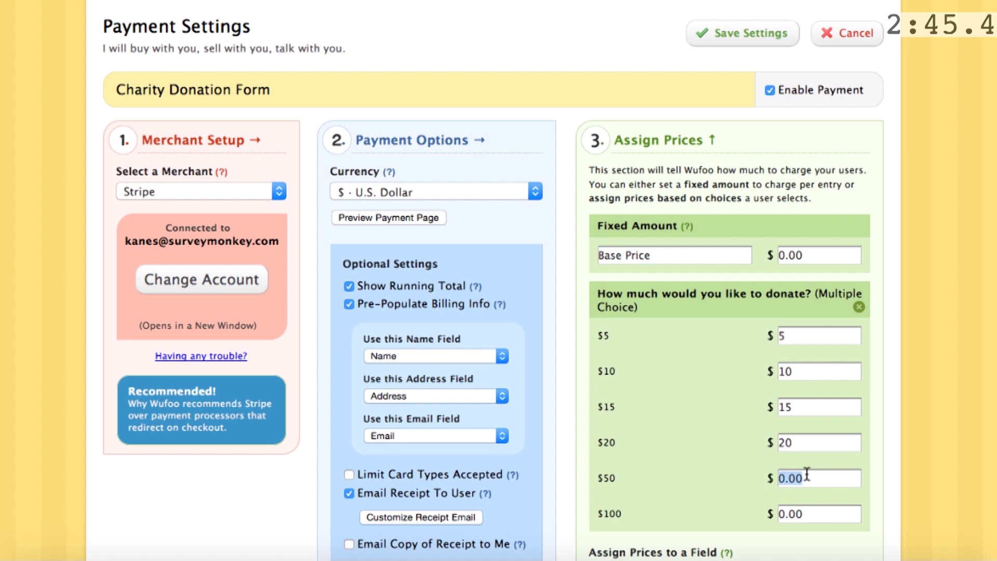
pyautogui.write('50')
pyautogui.doubleClick(802, 515)
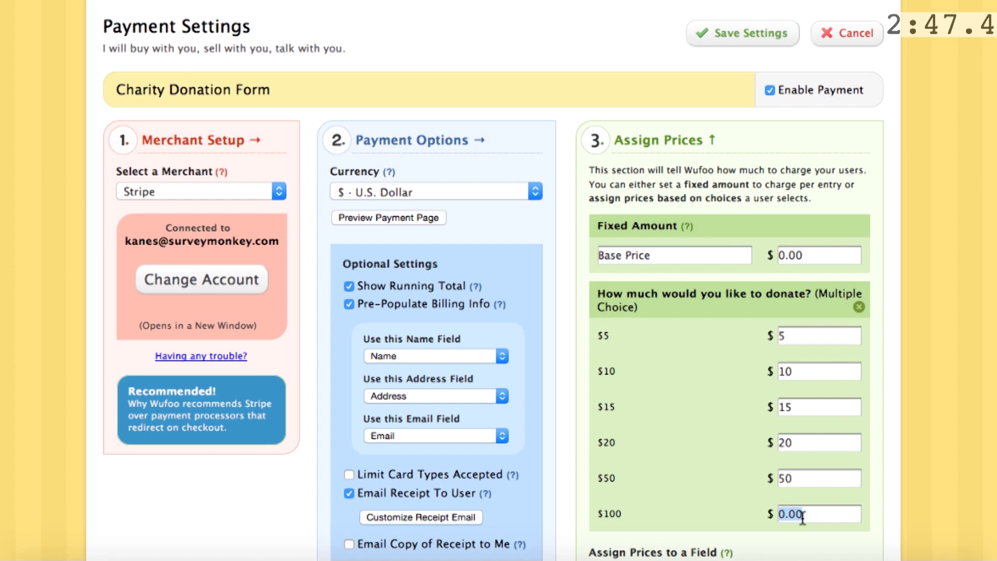
pyautogui.write('100')
# Step: Also charge the 'Or donate what you can' amount and save the payment settings
pyautogui.scroll(-5, 852, 482)
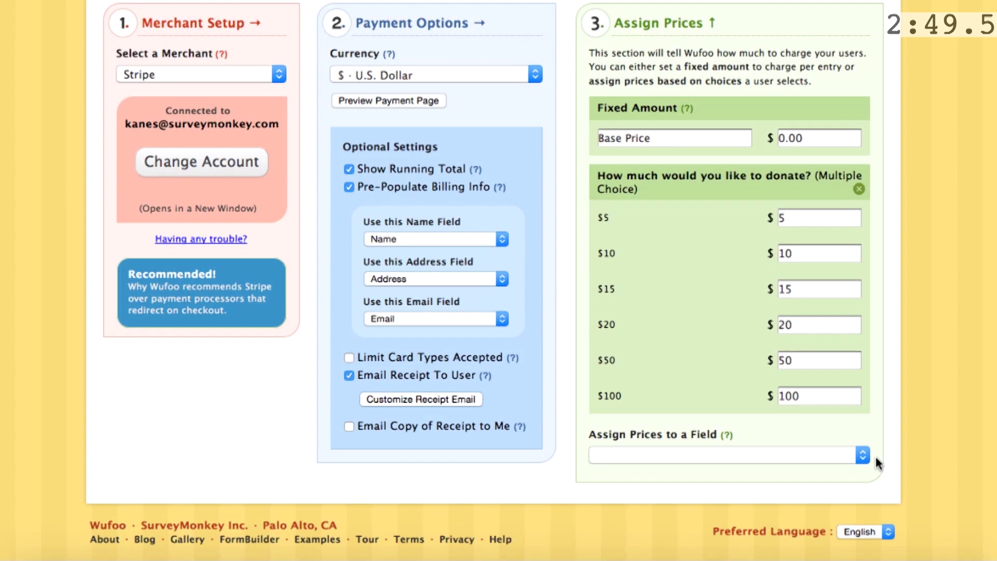
pyautogui.click(868, 455)
pyautogui.click(809, 490)
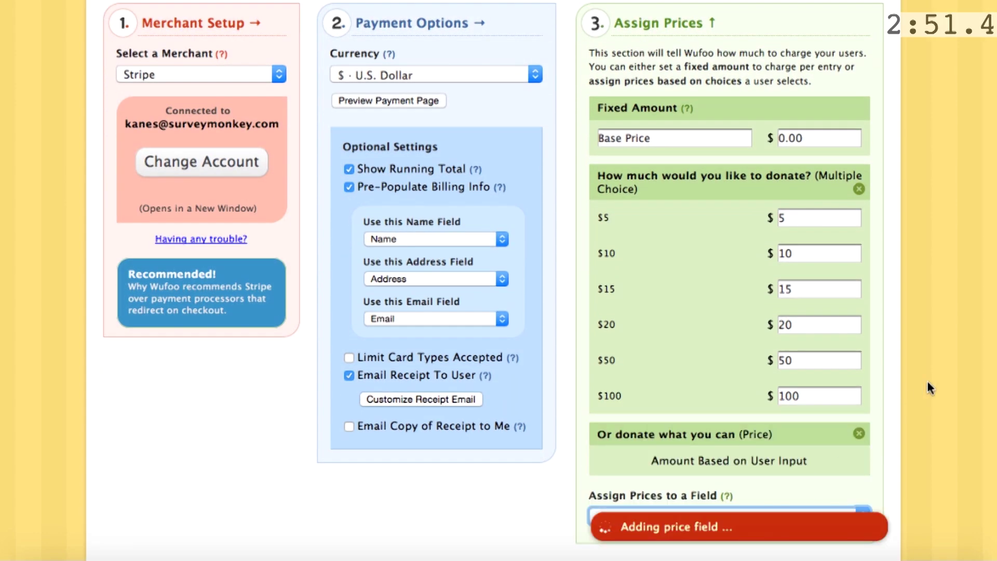
pyautogui.scroll(2, 927, 384)
pyautogui.scroll(5, 928, 384)
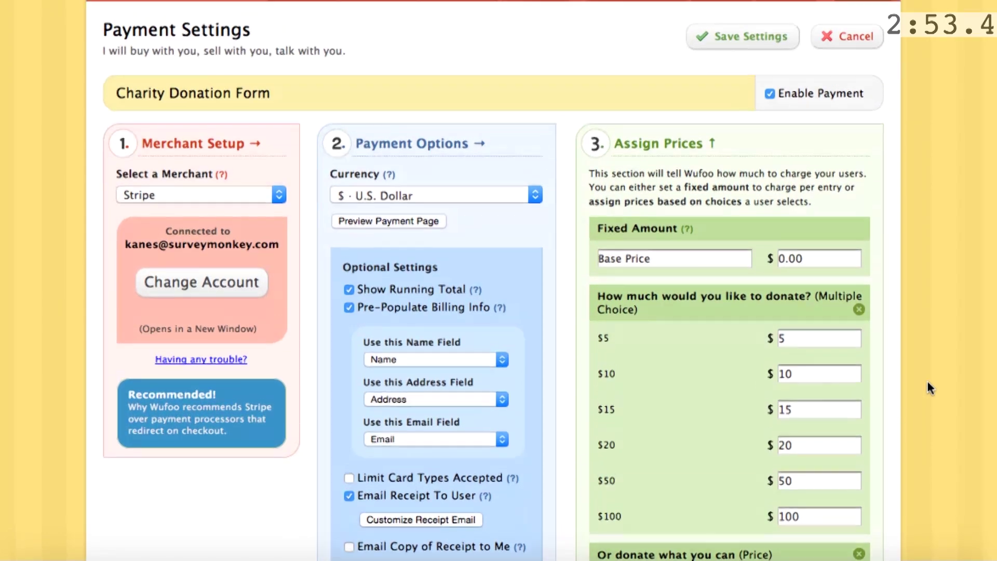
pyautogui.click(738, 82)
# Step: Accept the currency warning, open the live donation form, and fill in a first and last name
pyautogui.click(478, 325)
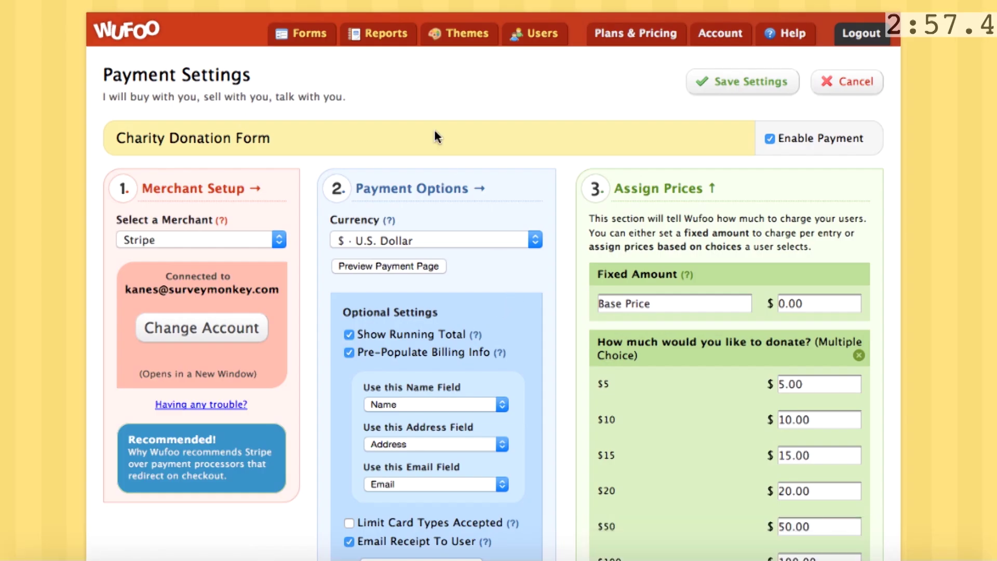
pyautogui.click(309, 47)
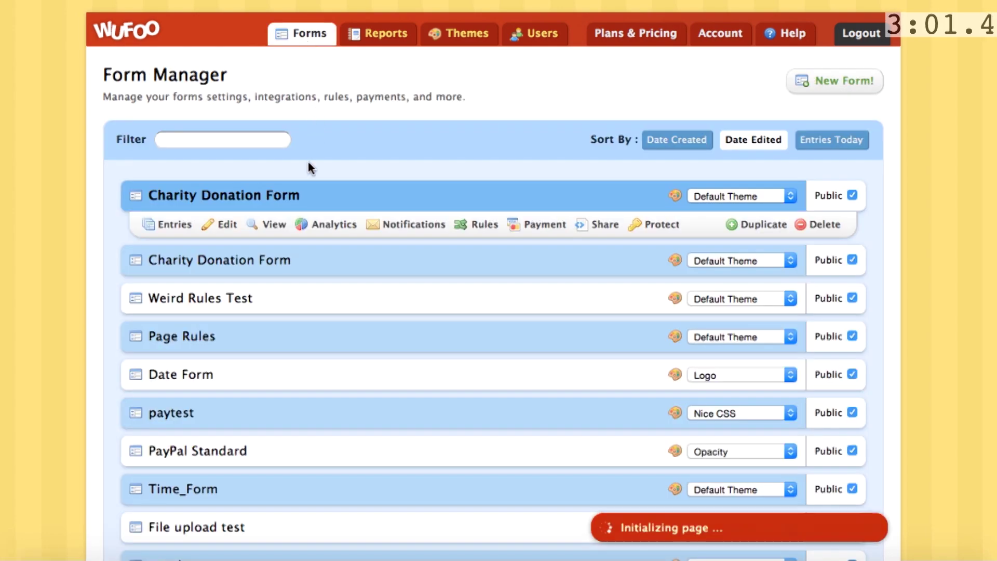
pyautogui.click(275, 227)
pyautogui.scroll(-1, 276, 223)
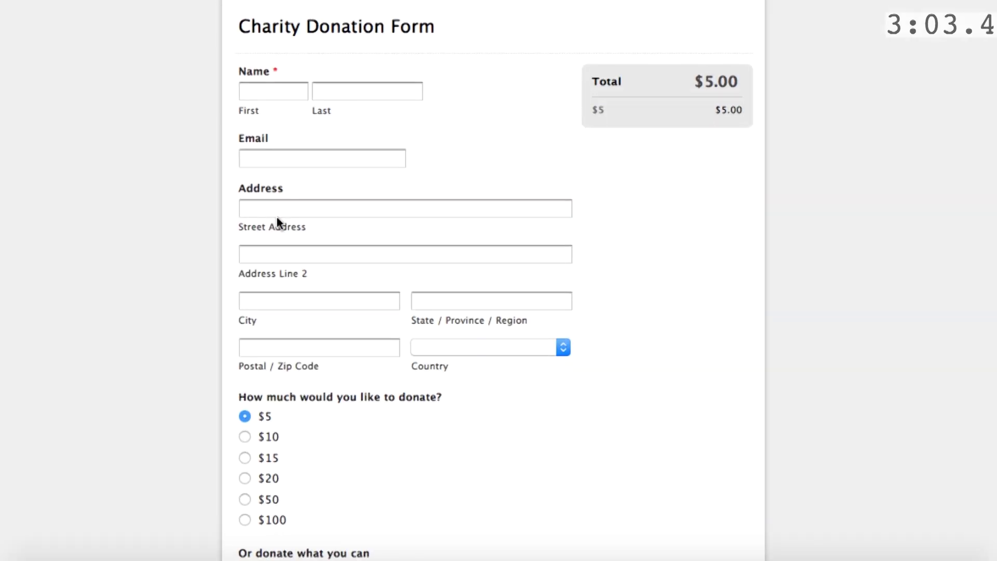
pyautogui.click(290, 90)
pyautogui.write('Wufoo')
pyautogui.press('Tab')
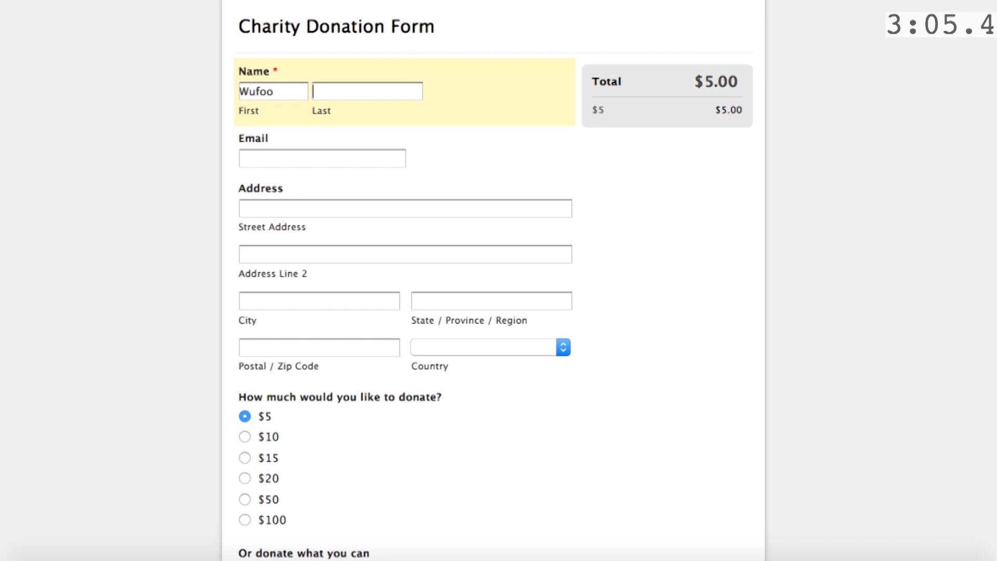
pyautogui.write('Wufoo')
# Step: Choose the $20 donation plus $4 extra, tick anonymous, and submit to reach the $24 summary
pyautogui.scroll(-5, 515, 298)
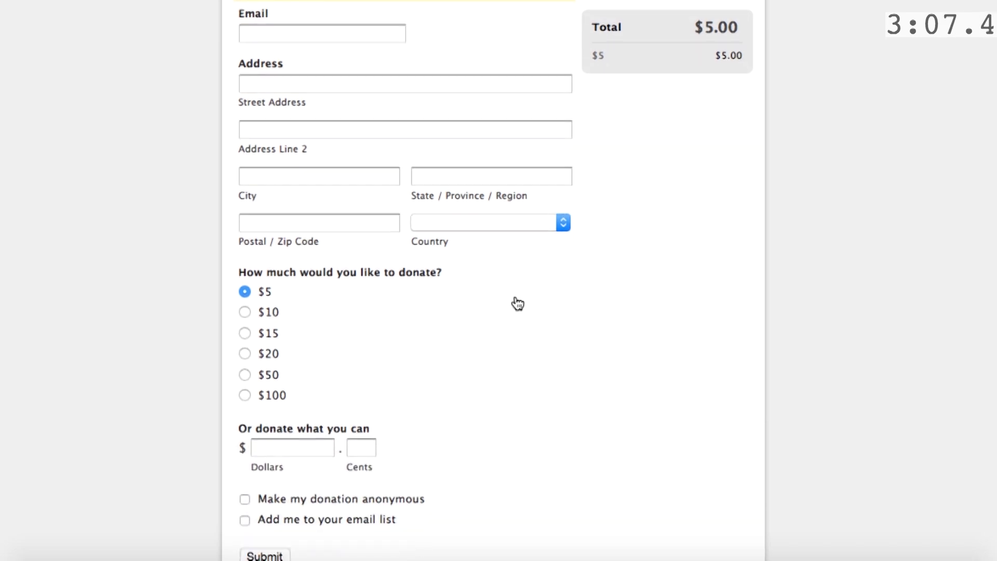
pyautogui.click(290, 310)
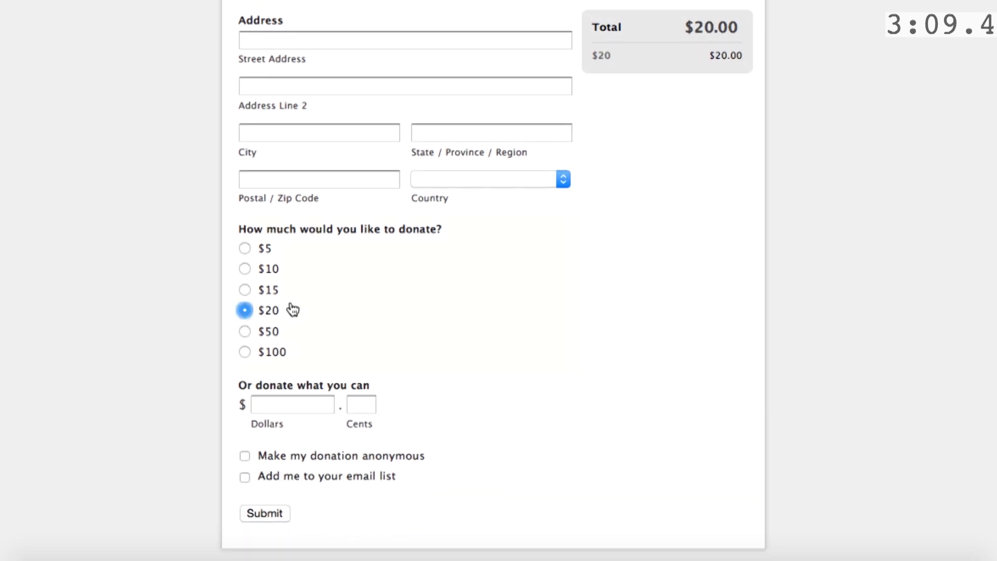
pyautogui.click(296, 403)
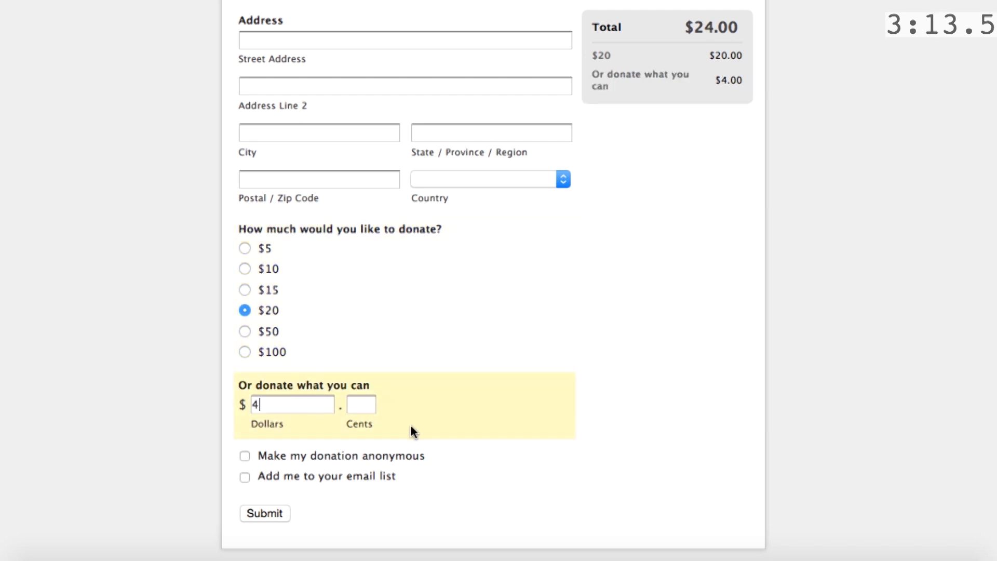
pyautogui.click(295, 459)
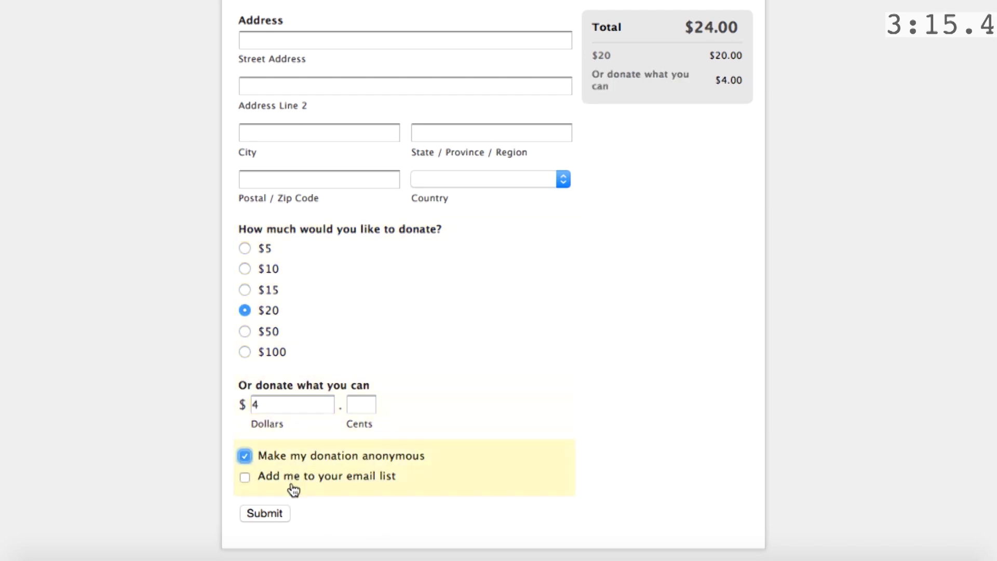
pyautogui.click(272, 512)
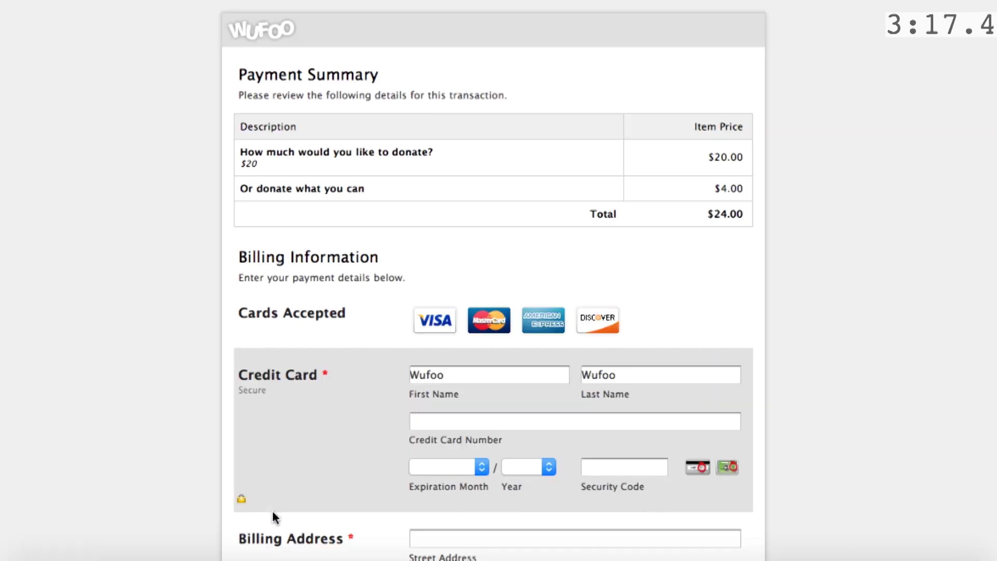
pyautogui.scroll(-5, 333, 351)
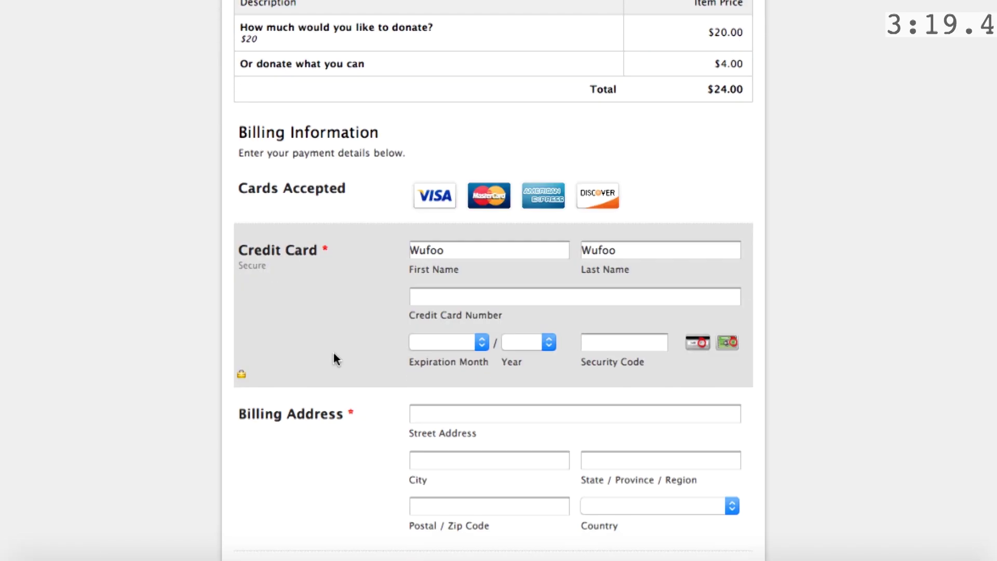
pyautogui.scroll(5, 333, 351)
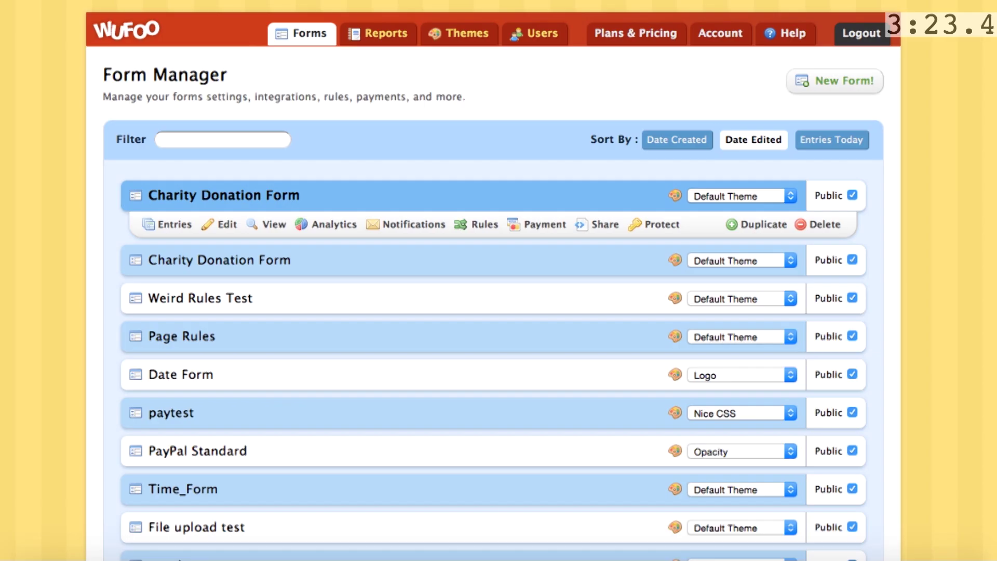
# Step: Create a new report titled 'Donation Report' that allows users to export its data
pyautogui.click(395, 33)
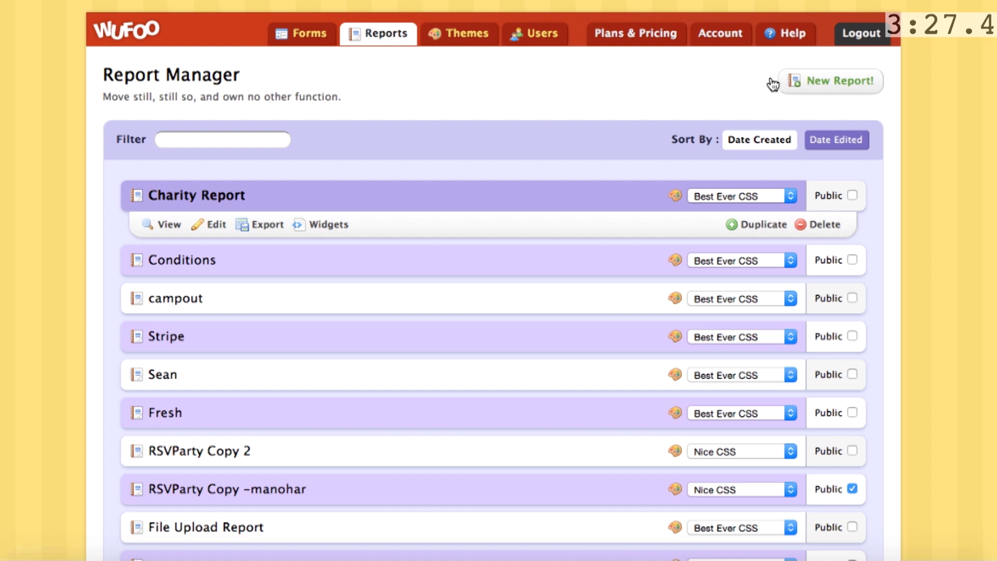
pyautogui.click(821, 94)
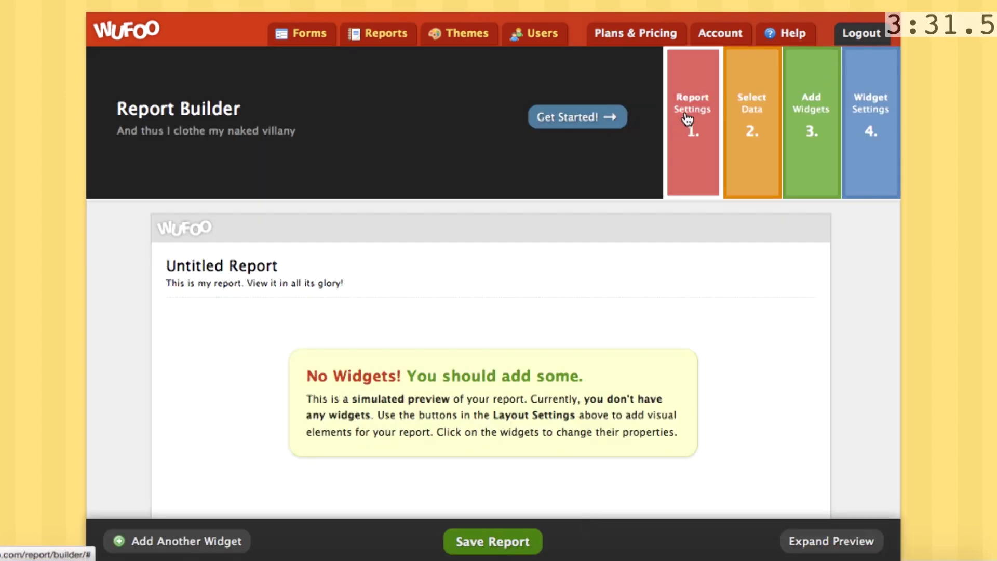
pyautogui.click(688, 119)
pyautogui.tripleClick(513, 87)
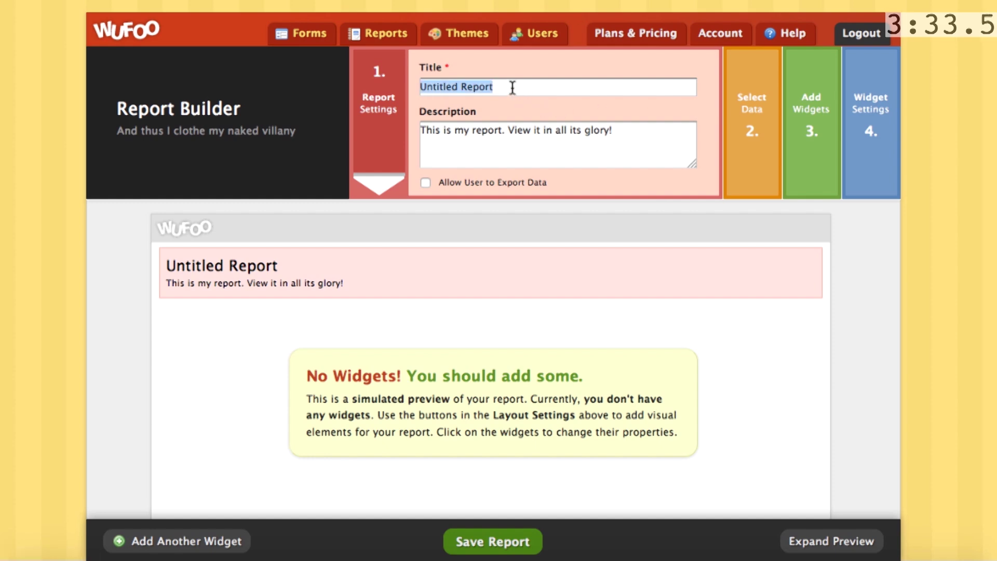
pyautogui.write('Donation R')
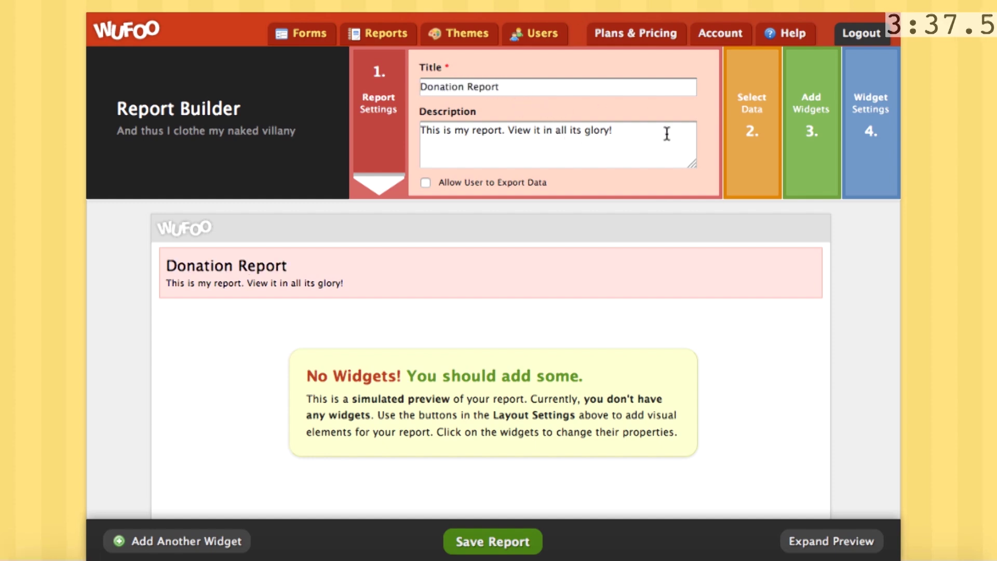
pyautogui.click(534, 186)
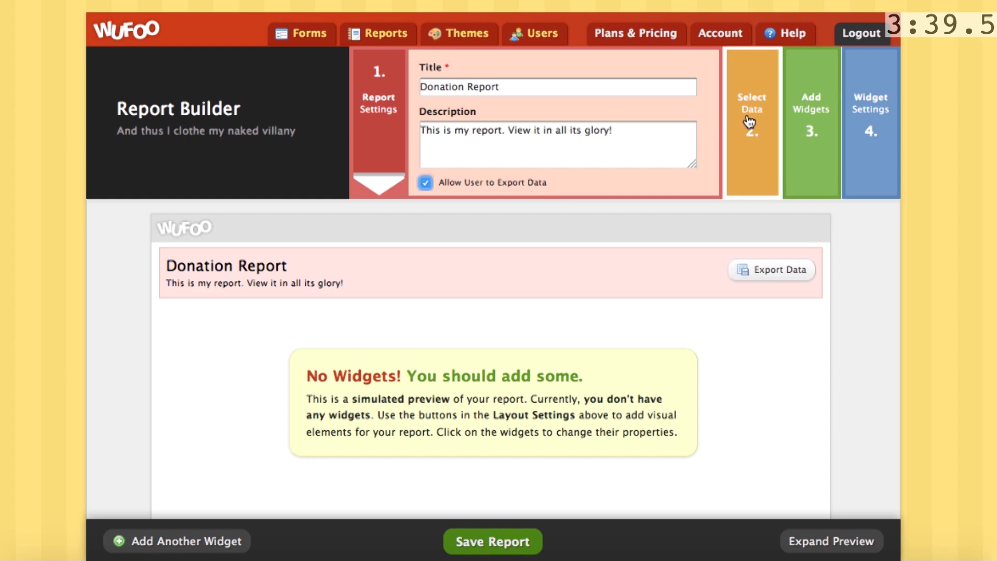
pyautogui.click(751, 120)
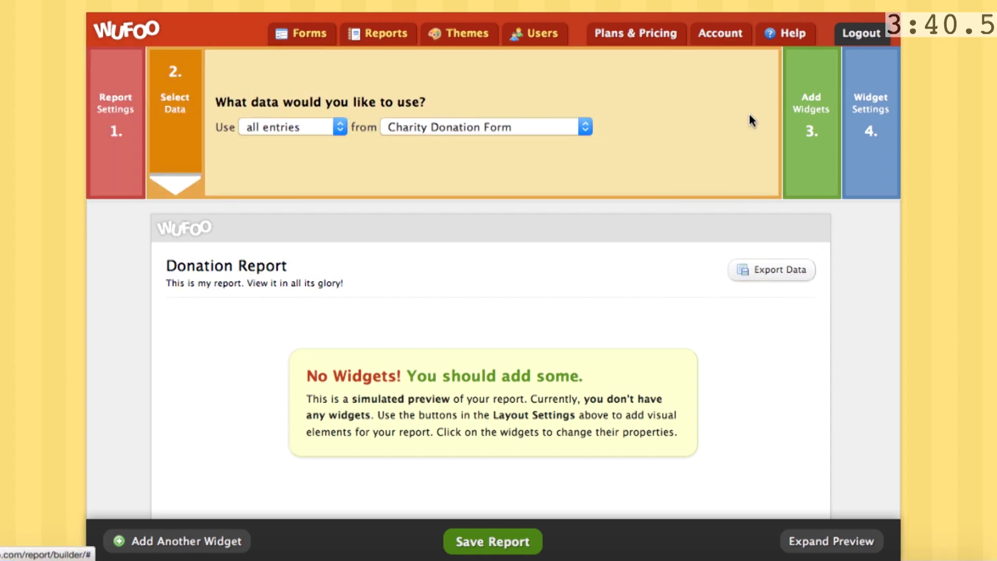
# Step: Keep Charity Donation Form as the report's data source and move on to widgets
pyautogui.click(528, 127)
pyautogui.click(528, 129)
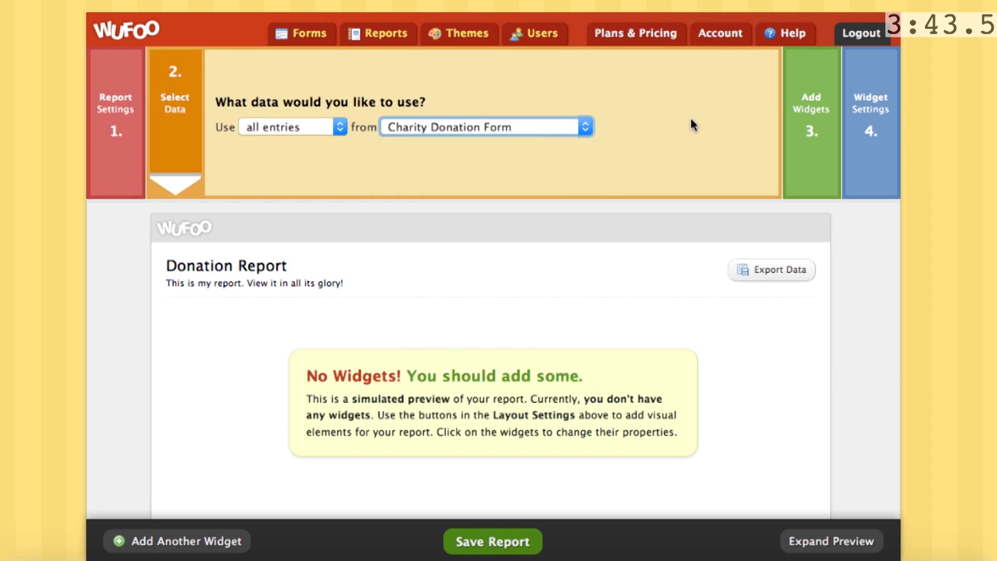
pyautogui.click(792, 112)
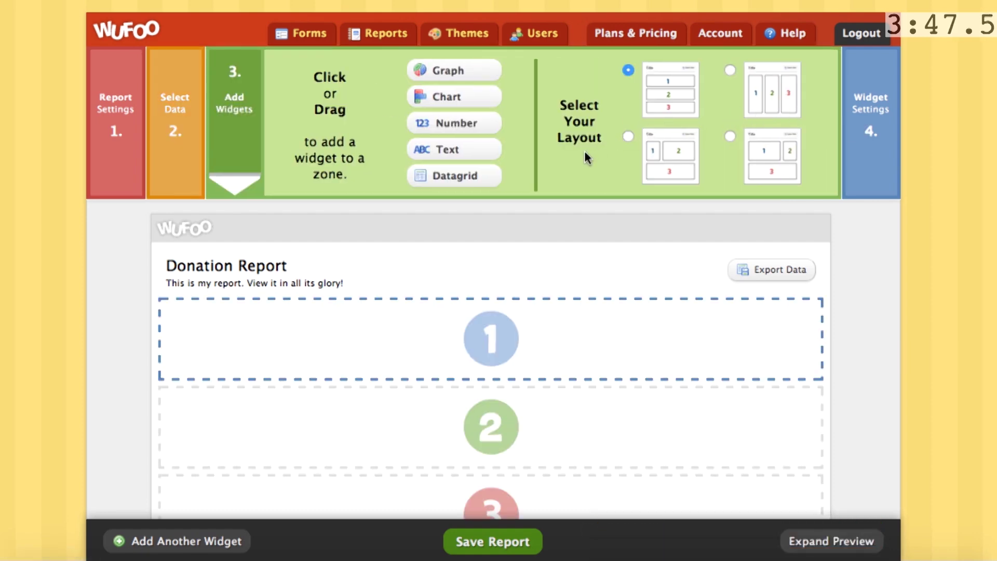
# Step: Add a Datagrid widget to zone 1 and set it to Show All Columns
pyautogui.click(481, 186)
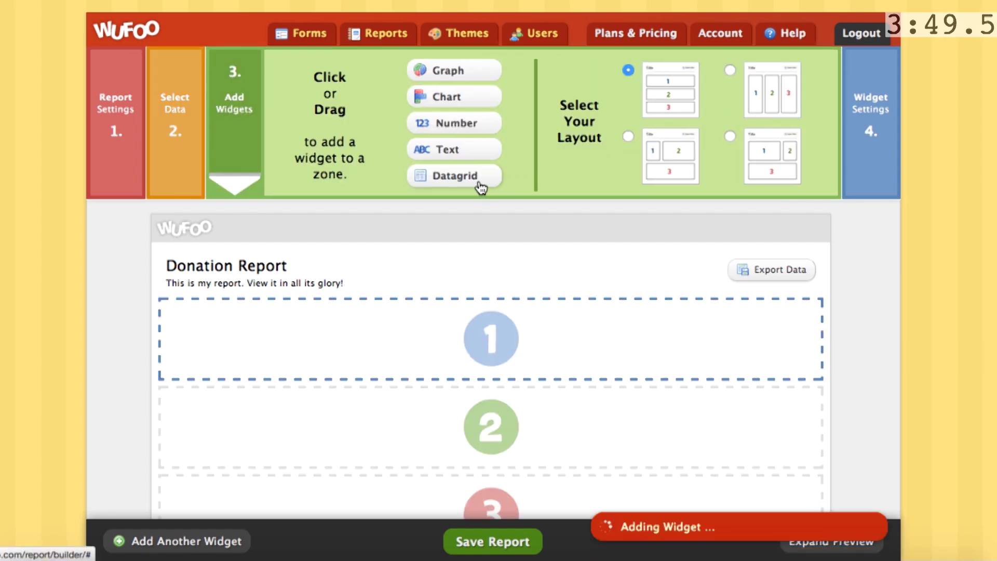
pyautogui.scroll(-3, 485, 296)
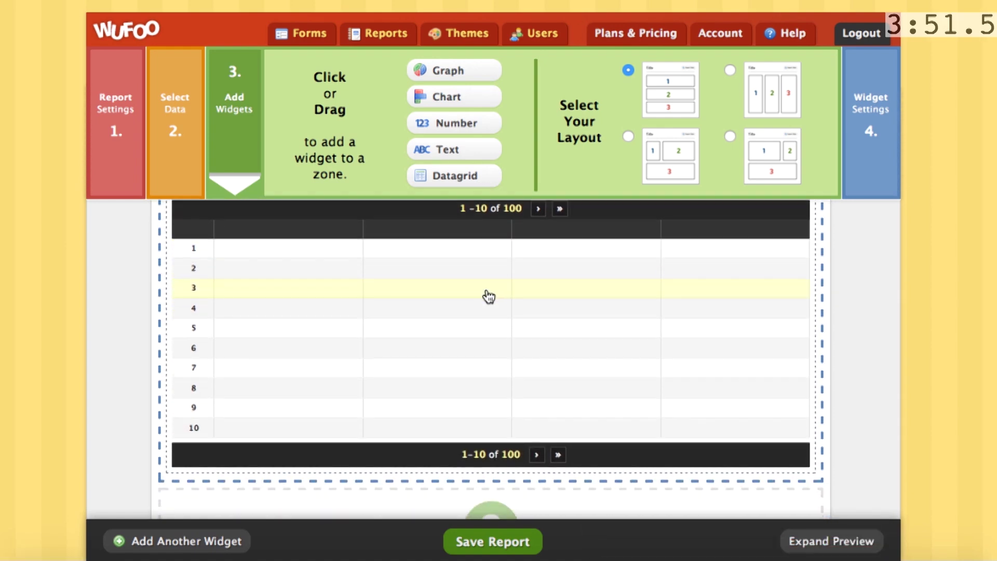
pyautogui.click(489, 297)
pyautogui.scroll(-2, 543, 136)
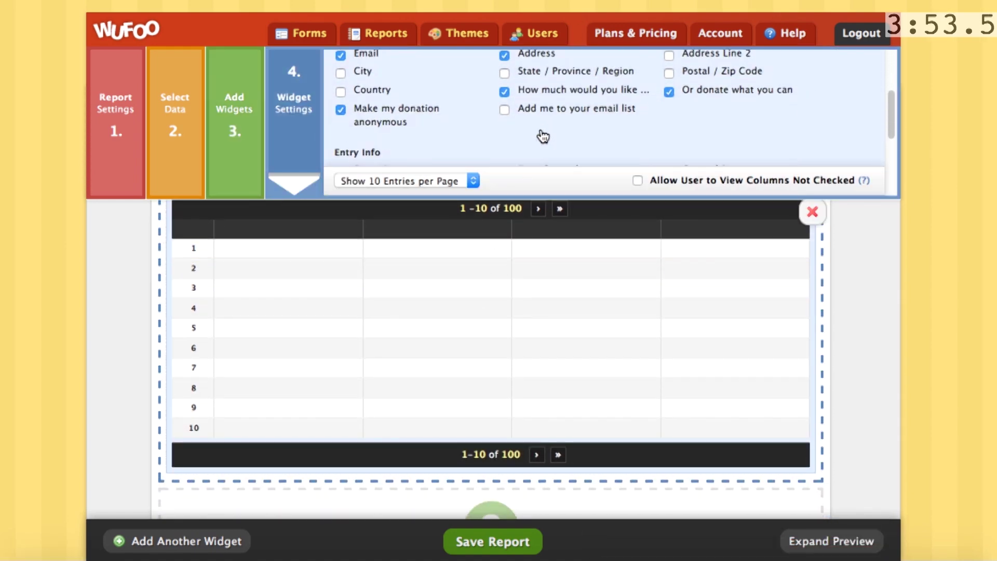
pyautogui.scroll(5, 541, 129)
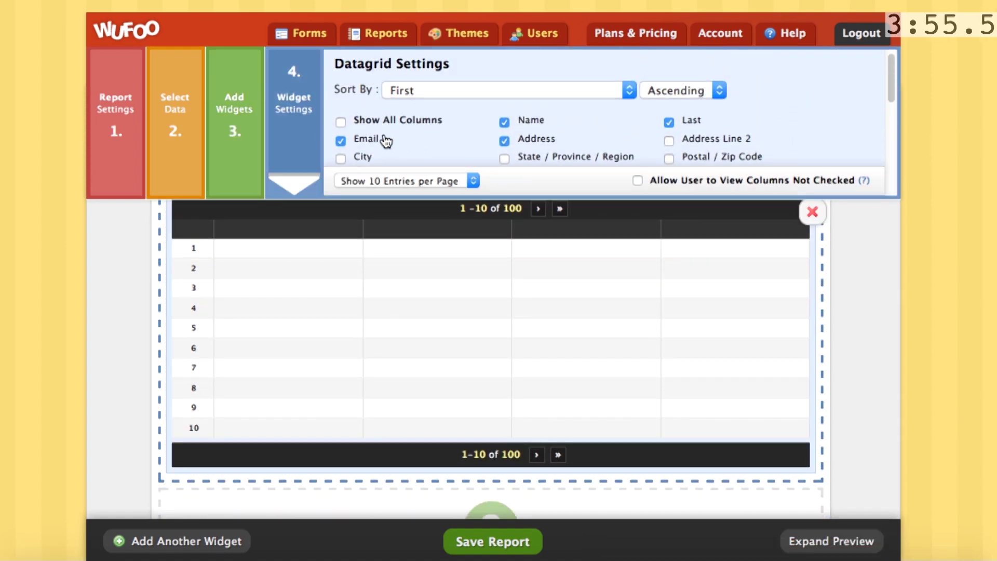
pyautogui.click(371, 122)
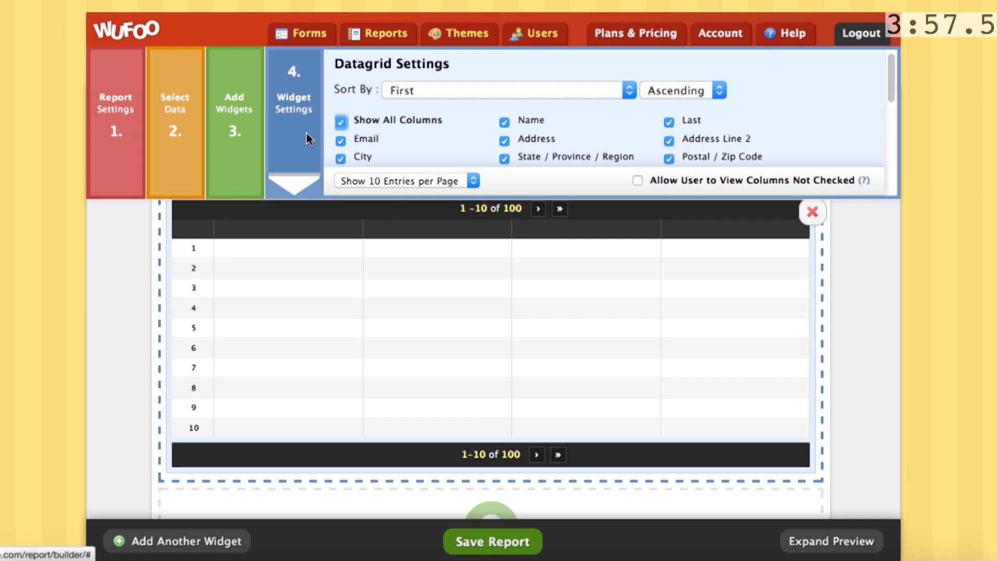
pyautogui.click(240, 151)
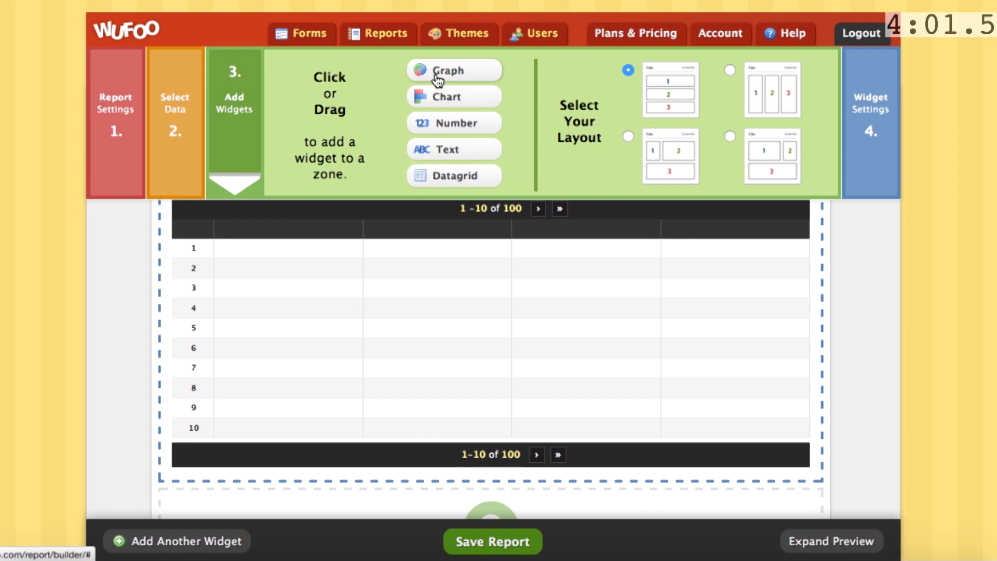
# Step: Add a pie chart widget below the datagrid and set its size to Medium
pyautogui.click(438, 75)
pyautogui.click(267, 300)
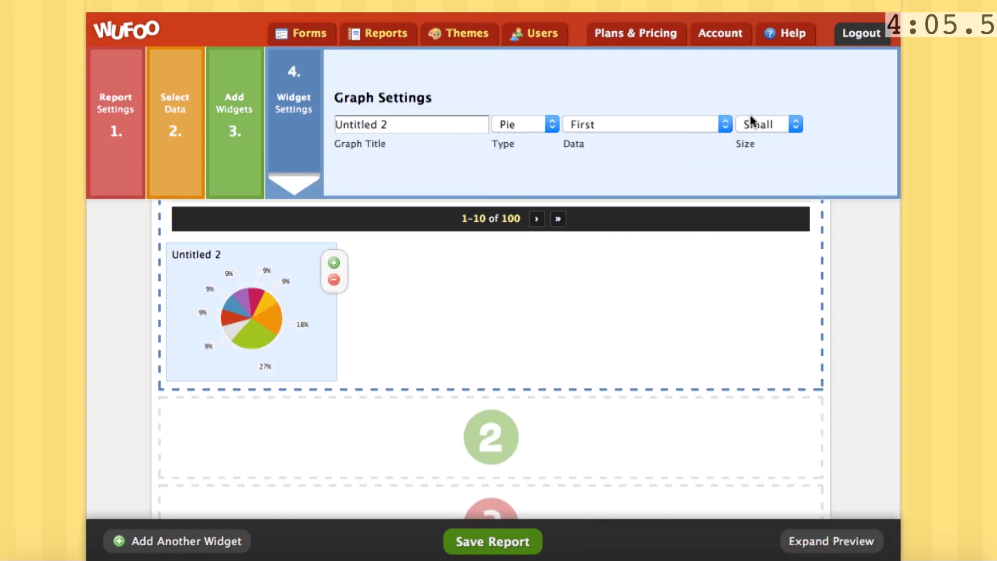
pyautogui.click(770, 127)
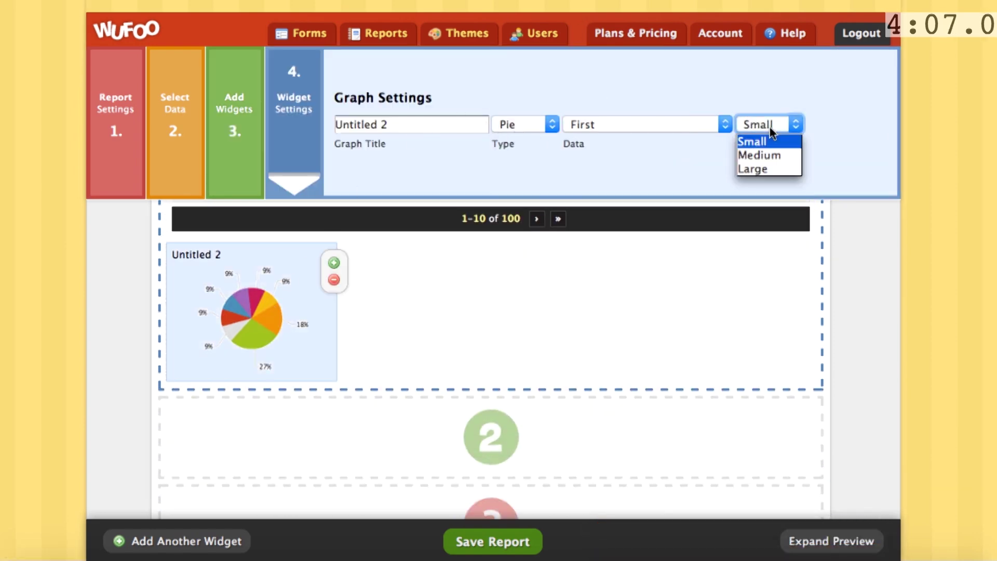
pyautogui.click(767, 156)
# Step: Chart the donation amount field and title the graph 'How much would you like to donate?'
pyautogui.click(667, 130)
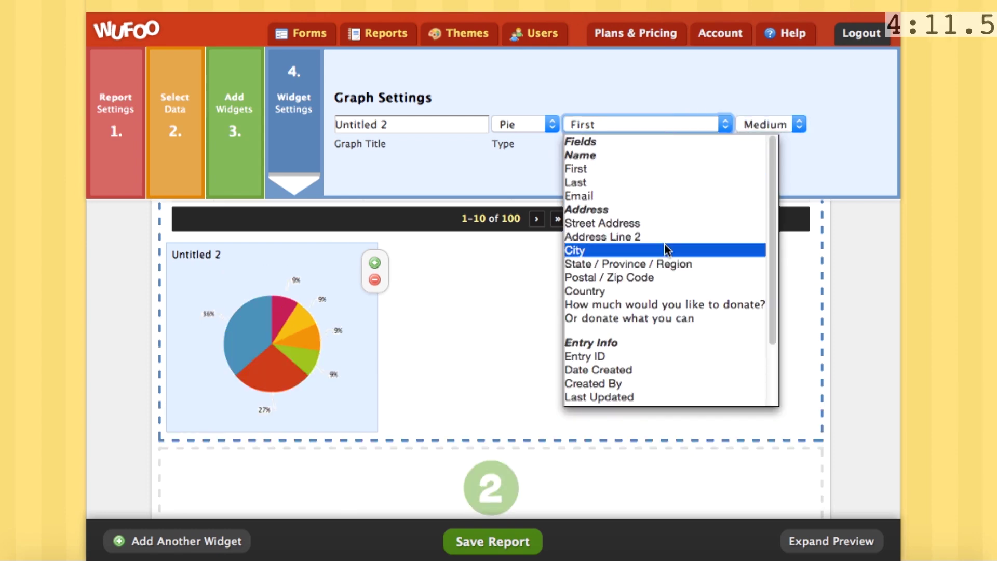
pyautogui.scroll(-3, 665, 244)
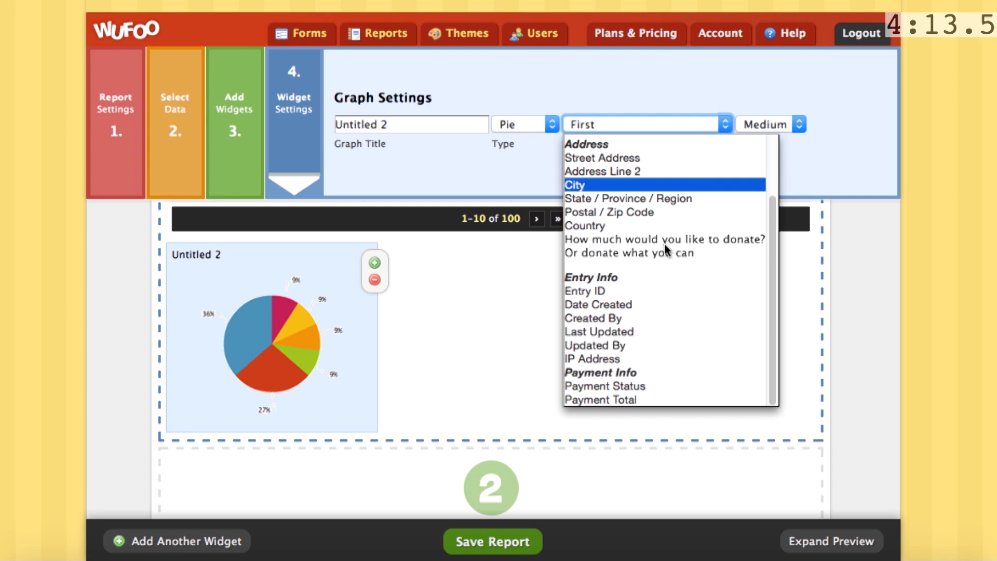
pyautogui.scroll(2, 665, 244)
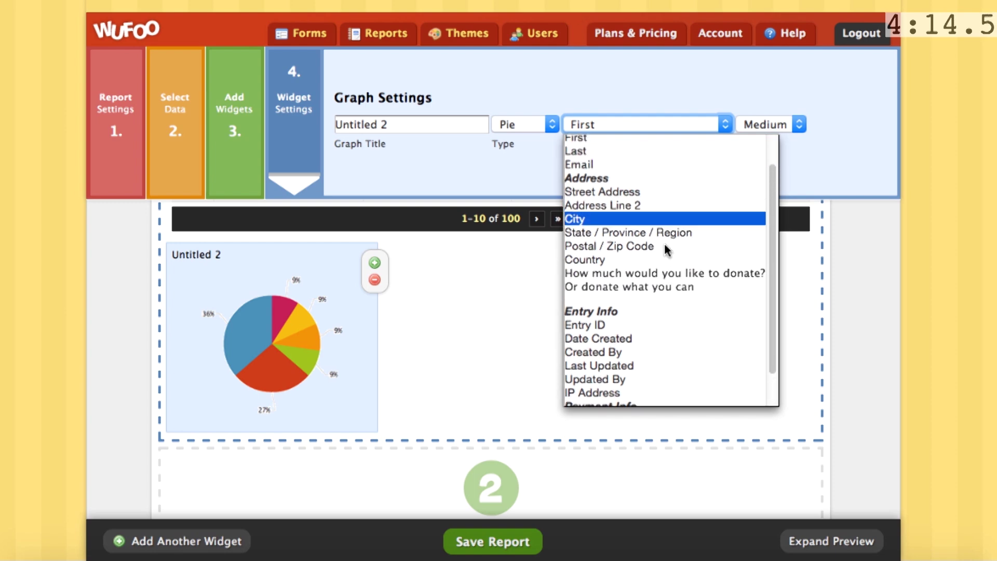
pyautogui.click(666, 274)
pyautogui.click(431, 125)
pyautogui.write('How much would you ')
pyautogui.write('like to donate?')
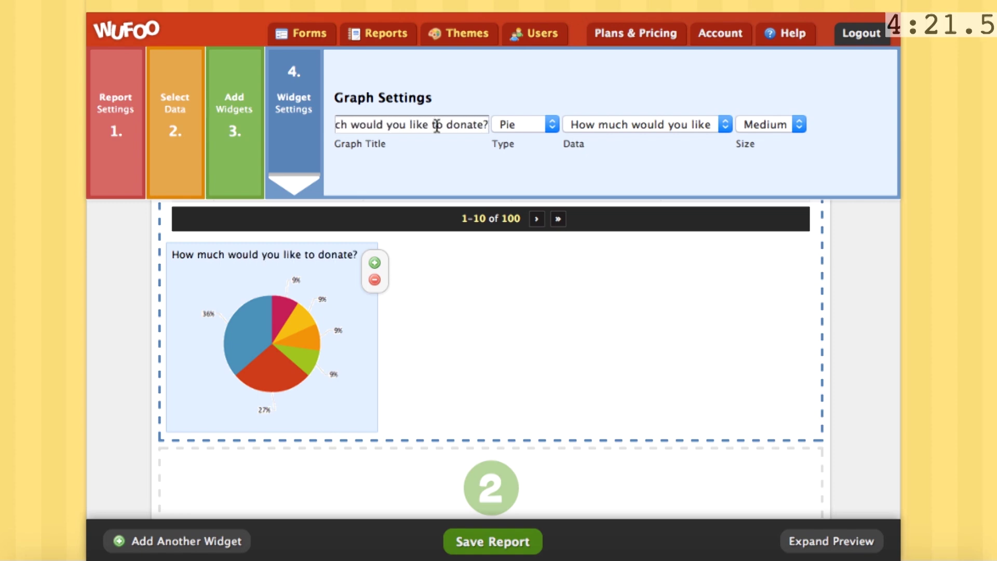
pyautogui.scroll(-3, 943, 247)
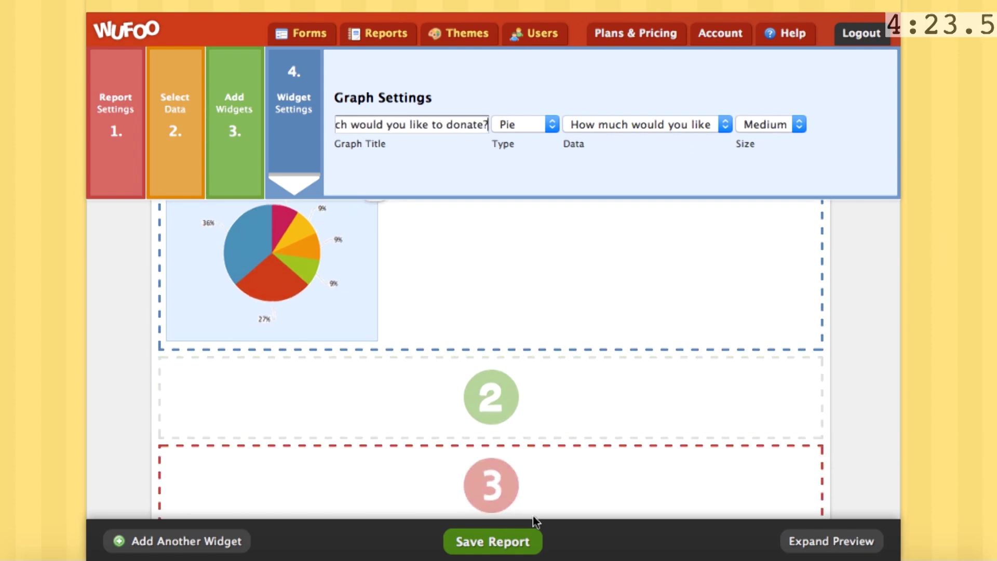
# Step: Save the Donation Report, return to the Report Manager, and view the Charity Report's chart and entries
pyautogui.click(517, 537)
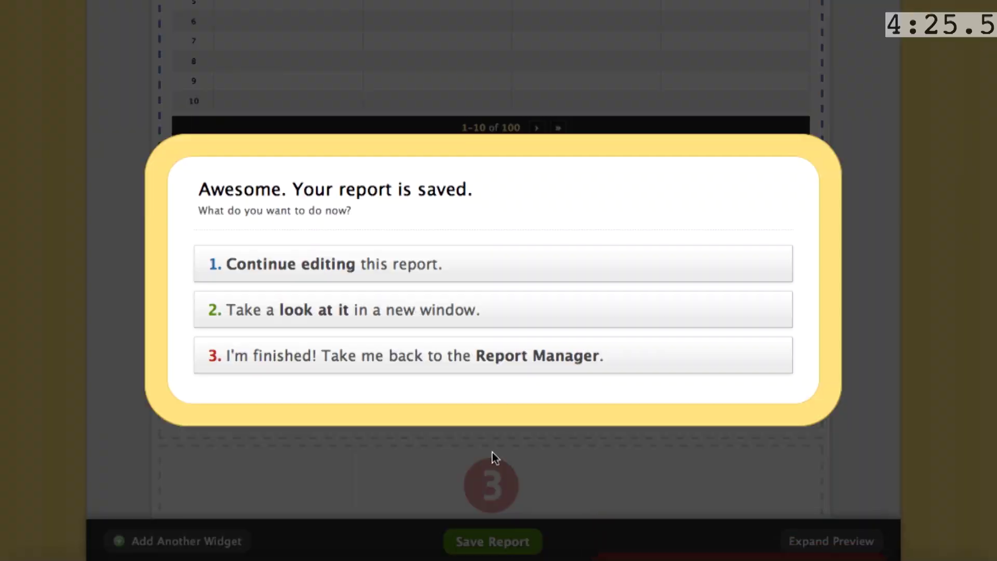
pyautogui.click(494, 360)
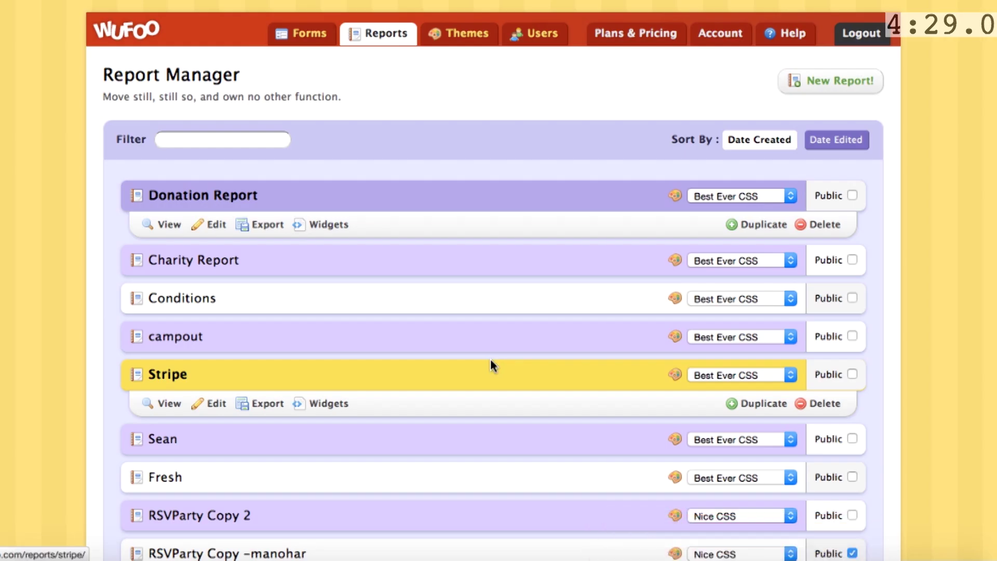
pyautogui.moveTo(396, 278)
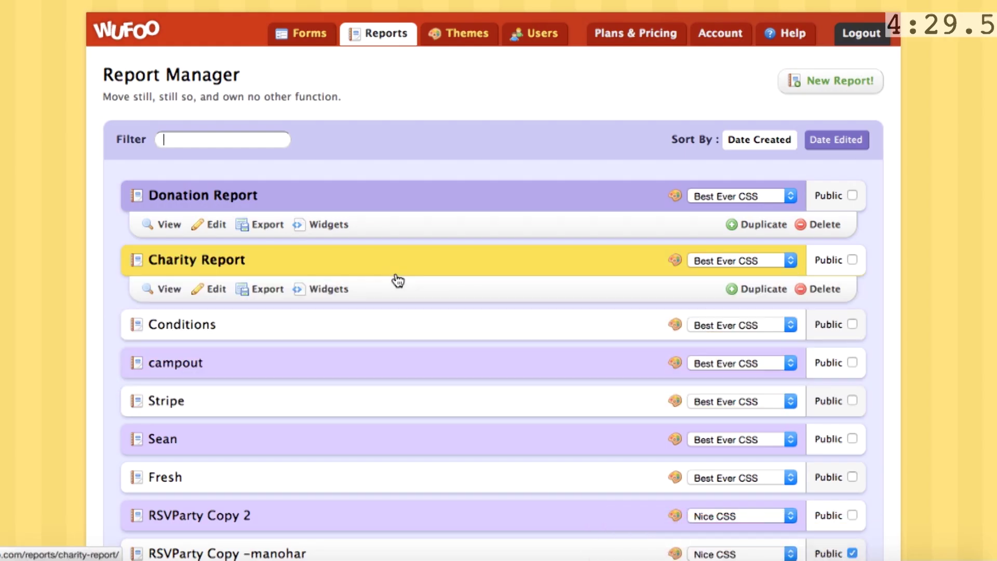
pyautogui.click(163, 291)
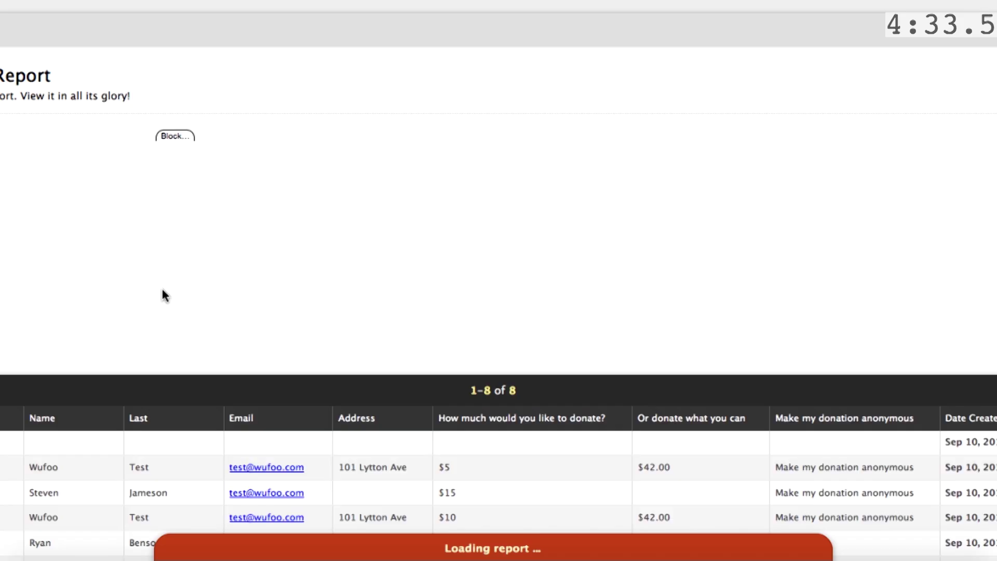
pyautogui.scroll(-2, 656, 319)
pyautogui.scroll(-3, 657, 318)
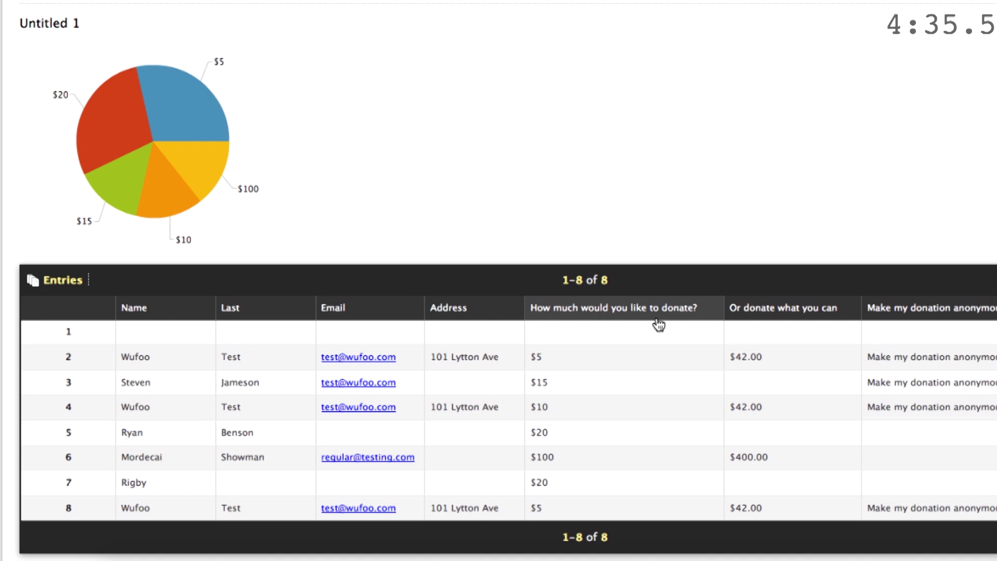
pyautogui.scroll(4, 658, 324)
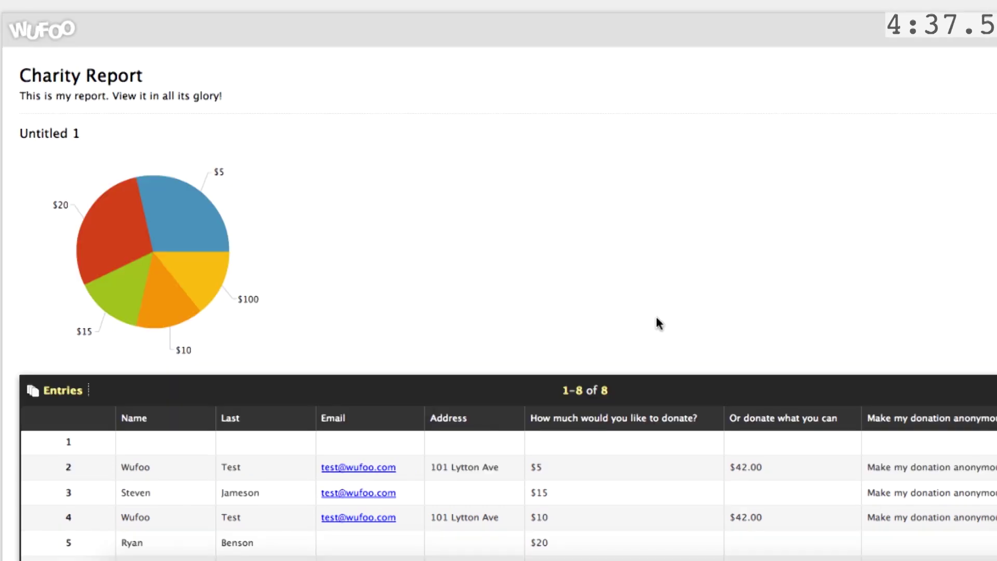